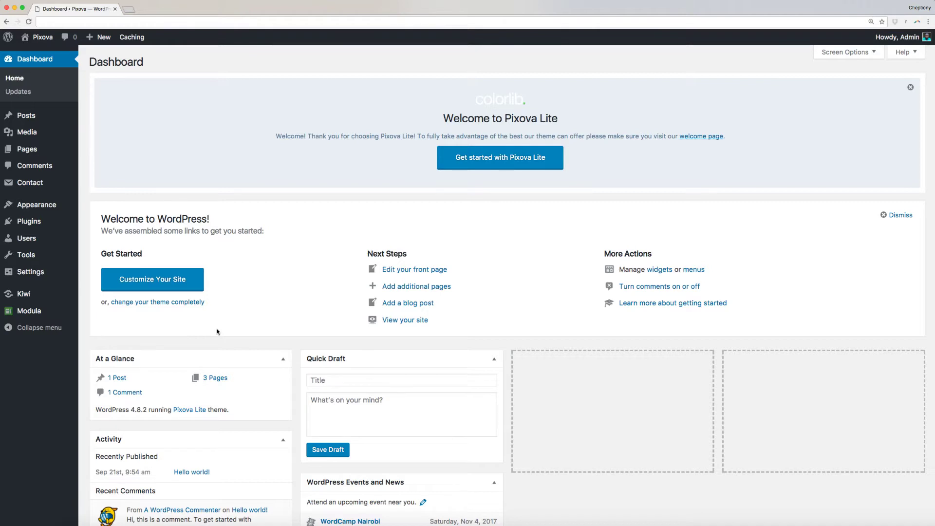
Step: Show the Appearance submenu in the Dashboard's left sidebar
mouse_move(58, 205)
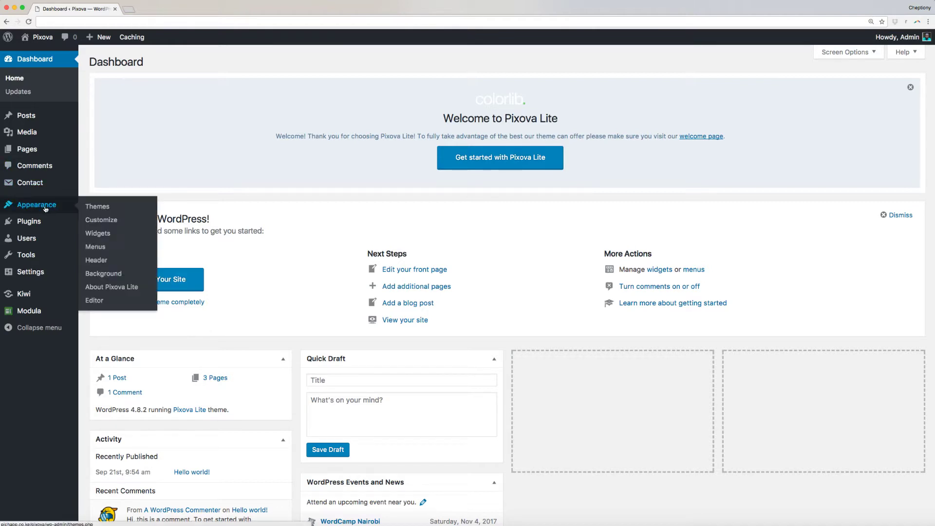
Step: Open the Customizer at Front Page Sections > CTA Section (big bg. image)
left_click(109, 222)
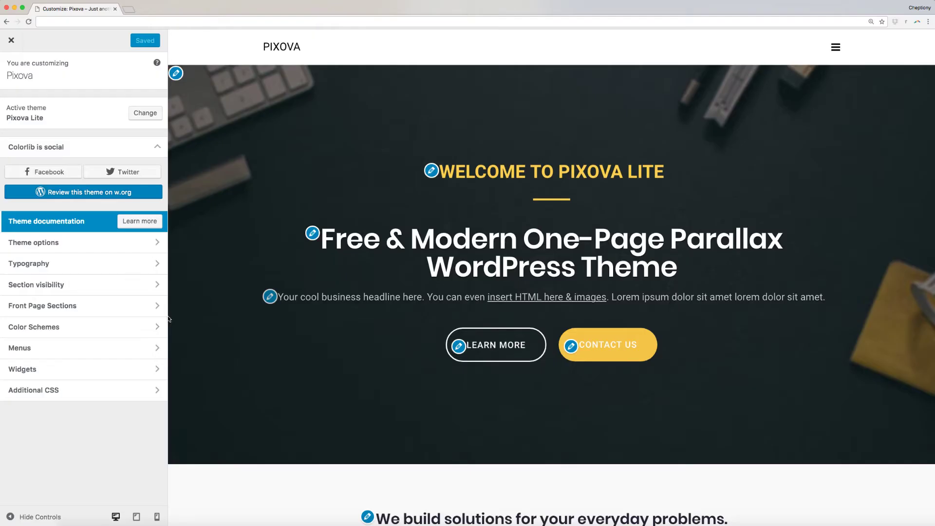
left_click(121, 307)
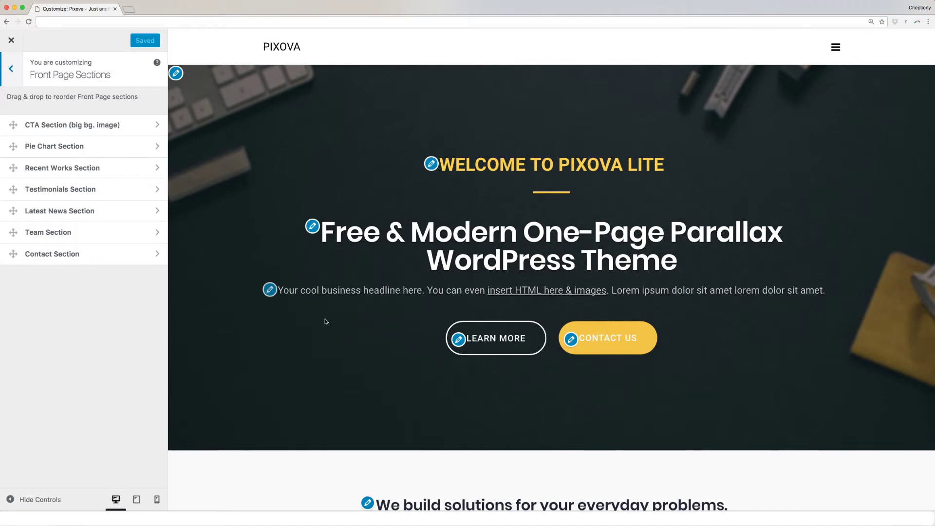
left_click(75, 125)
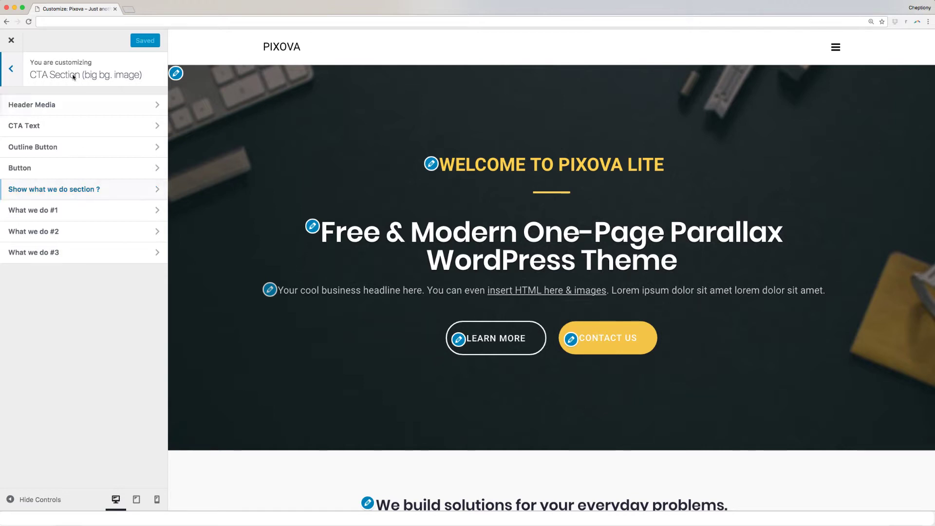
Step: Open the Header Media settings, briefly visiting the CTA title text and returning
left_click(65, 107)
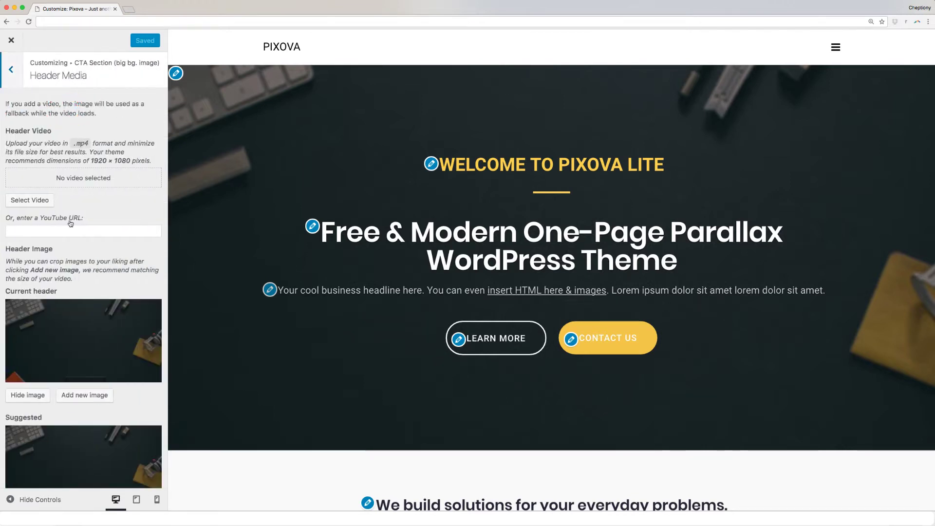
scroll(69, 223, "down", 2)
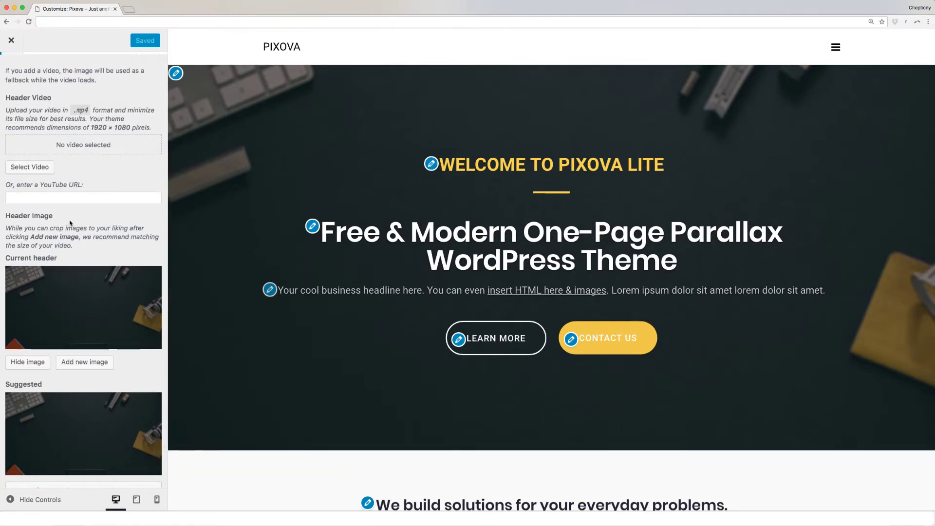
scroll(70, 223, "down", 1)
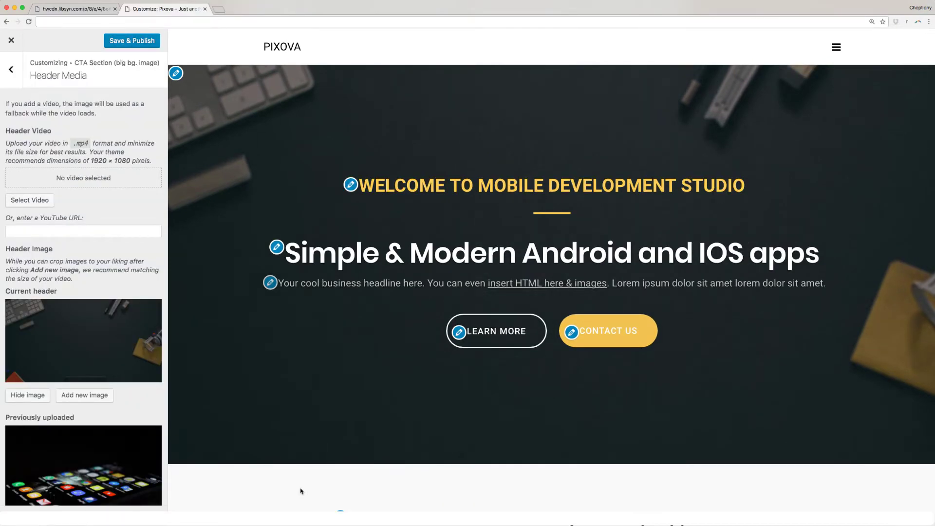
left_click(351, 186)
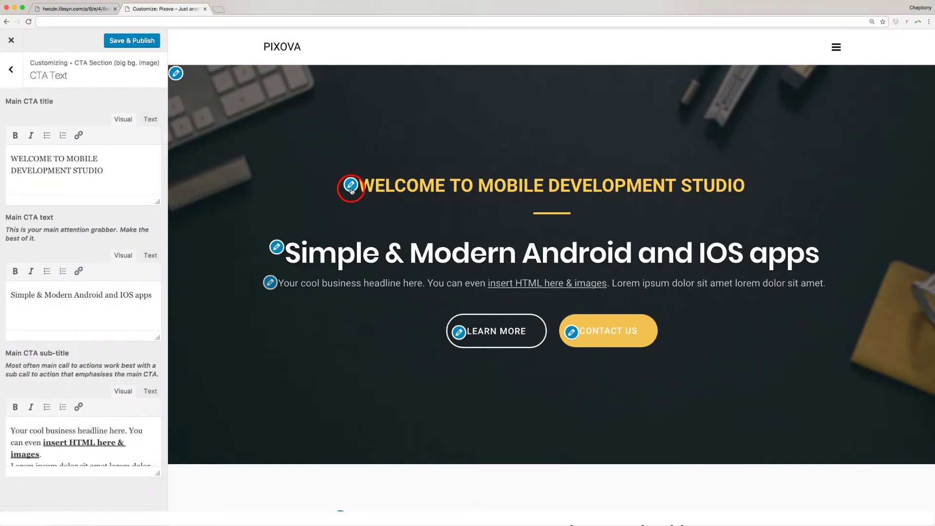
left_click(280, 250)
left_click(11, 69)
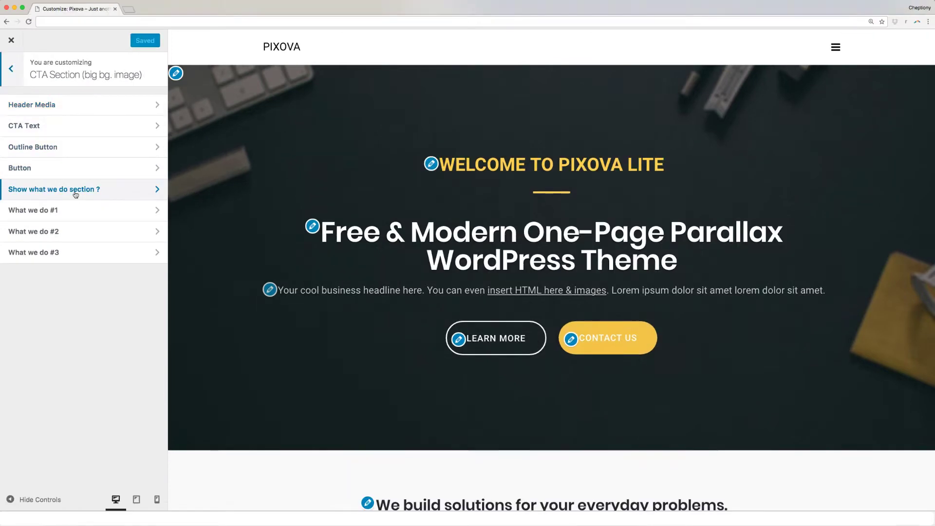
Step: Reopen Header Media, find the header video library empty, and focus the YouTube URL field
left_click(64, 108)
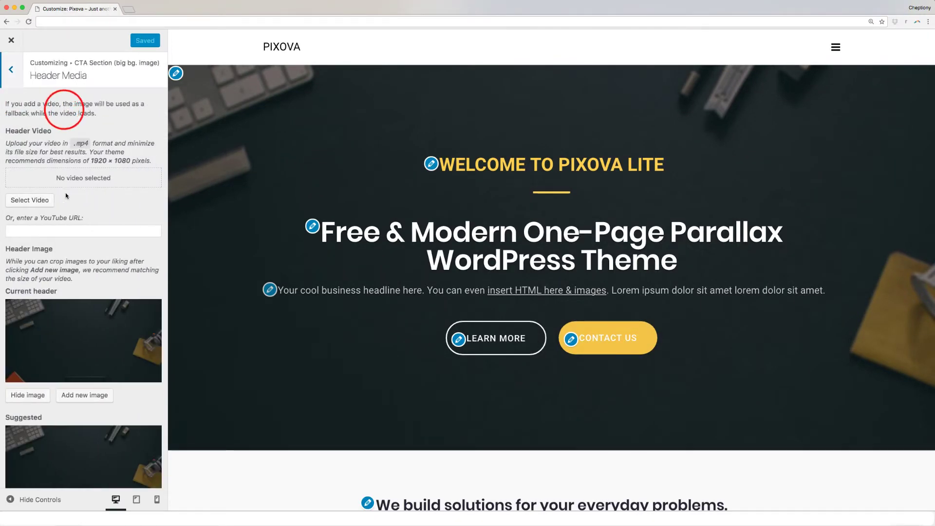
scroll(70, 223, "down", 1)
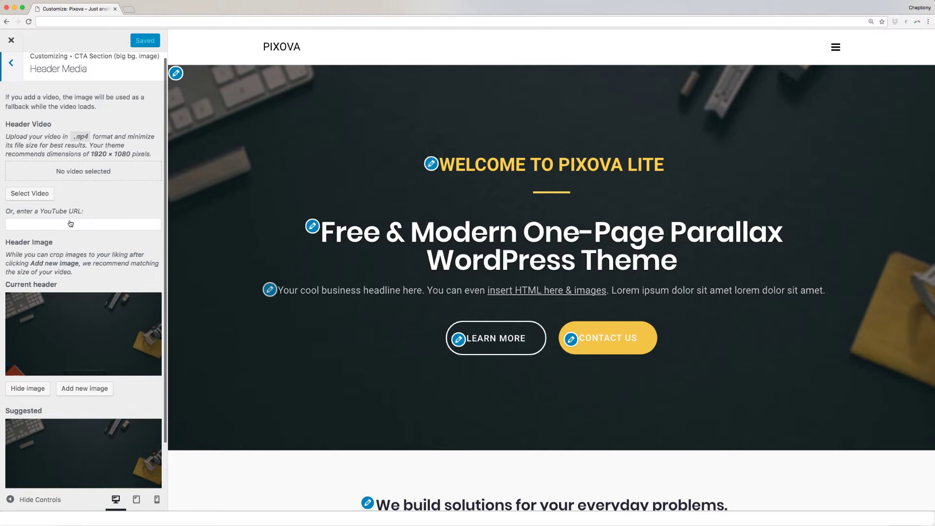
scroll(70, 224, "down", 3)
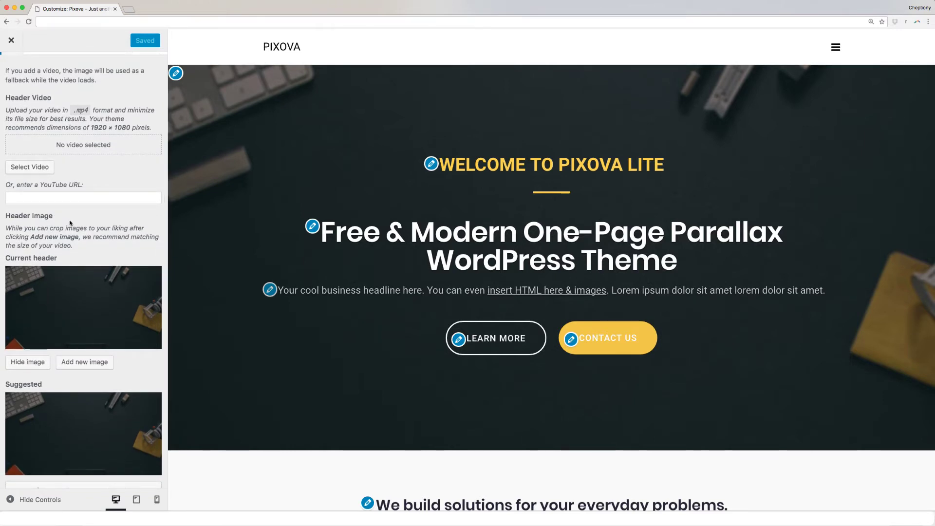
scroll(69, 221, "down", 1)
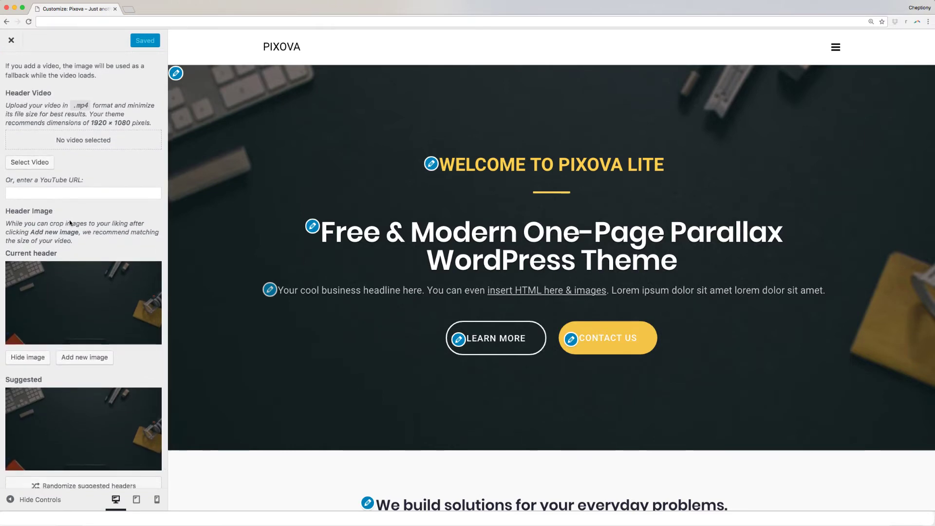
left_click(44, 164)
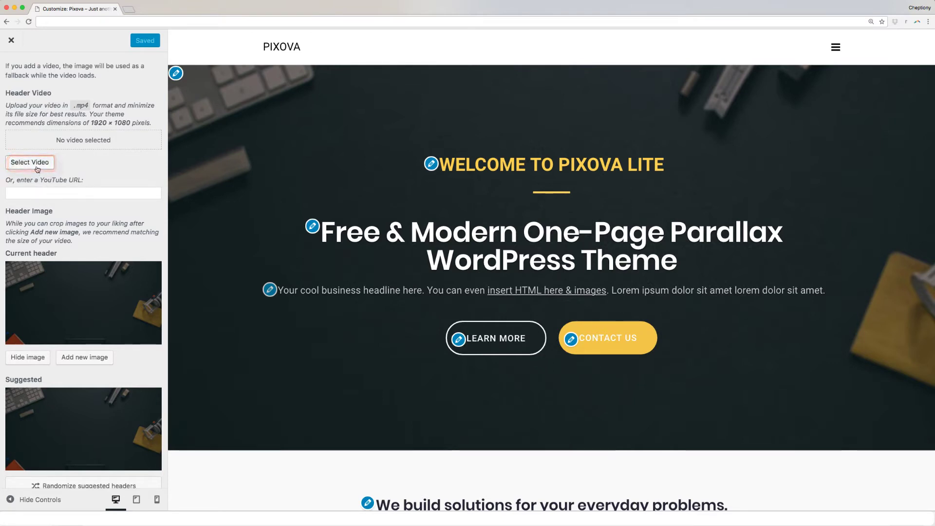
left_click(37, 168)
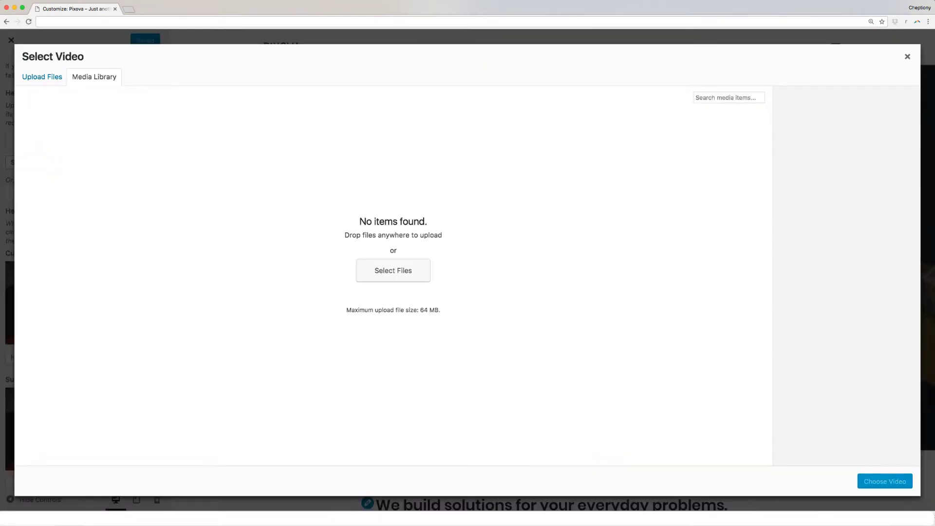
key("Escape")
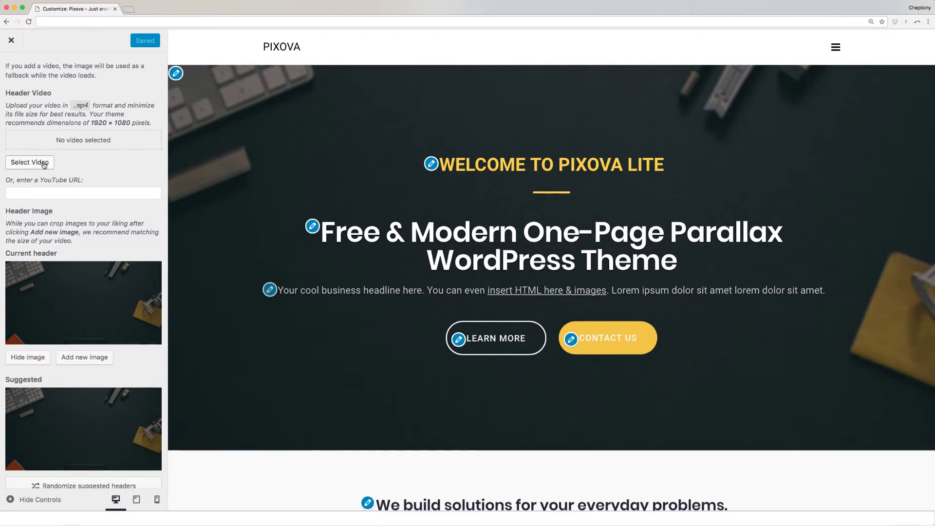
left_click(64, 188)
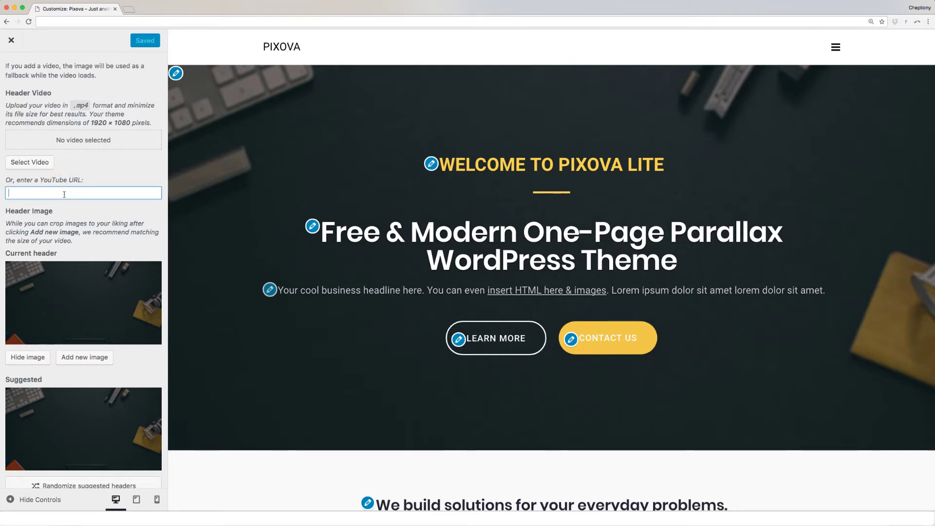
Step: Upload the smartphone app-icons photo and set it uncropped as the header image
scroll(78, 293, "down", 1)
left_click(85, 337)
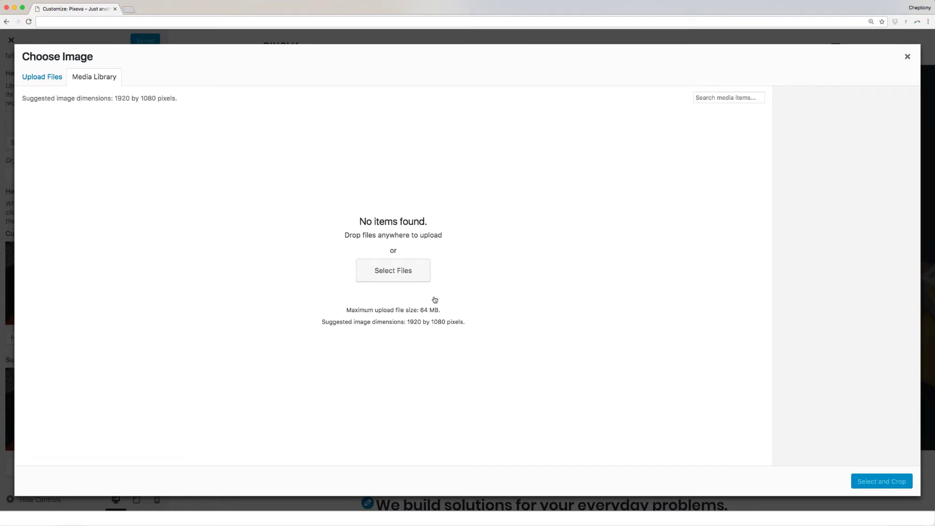
left_click(407, 272)
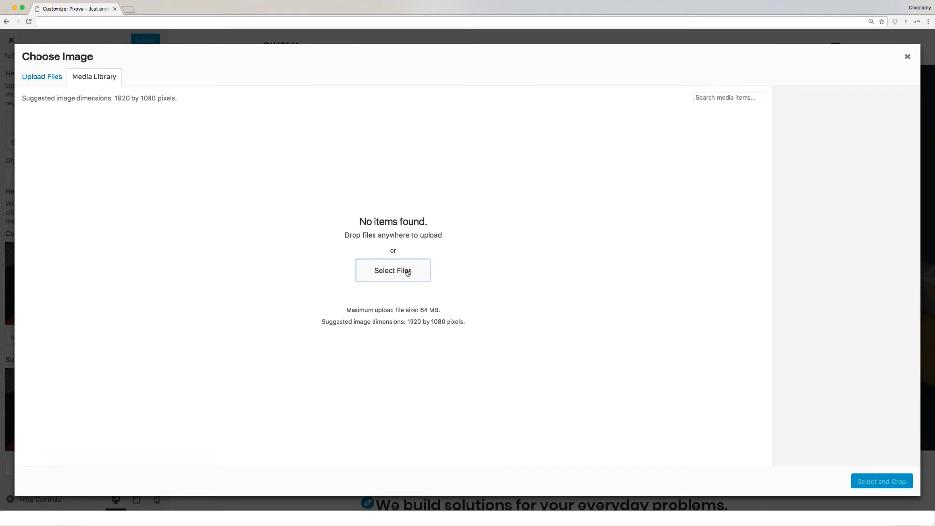
left_click(580, 170)
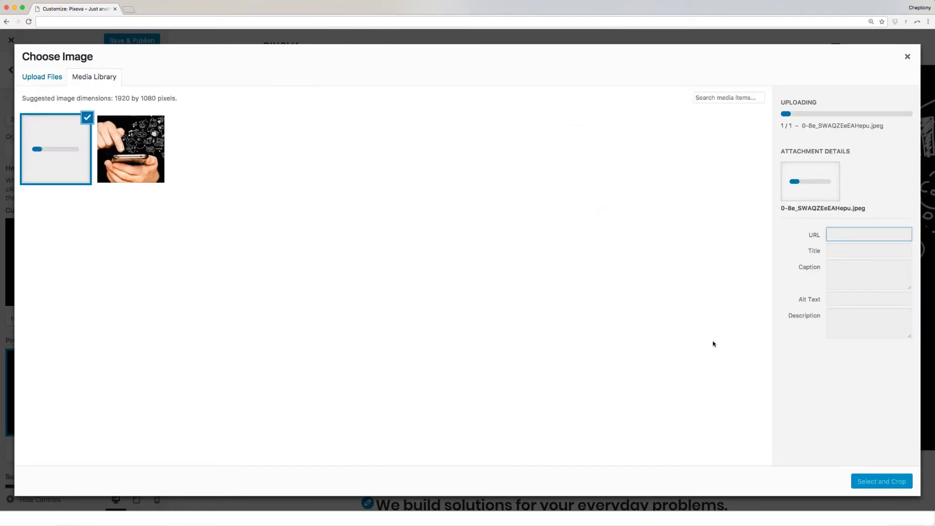
left_click(903, 481)
left_click(474, 220)
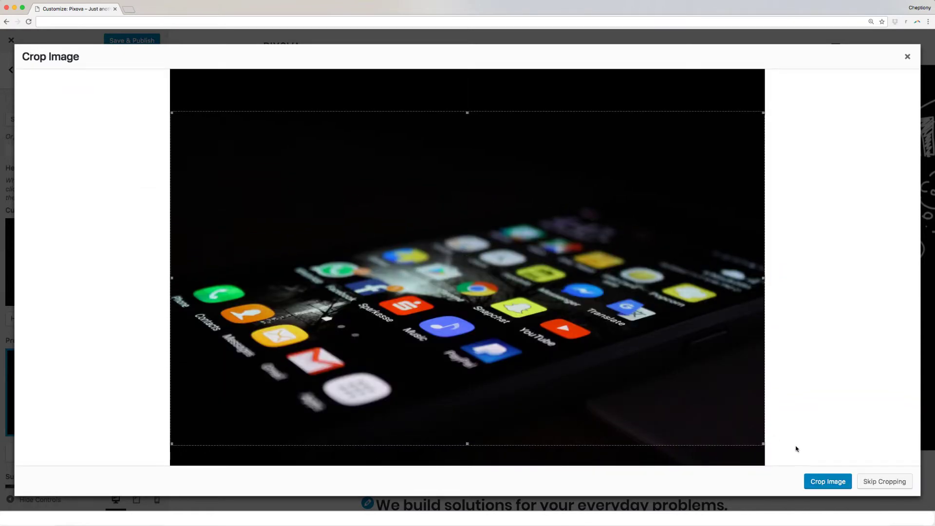
left_click(885, 481)
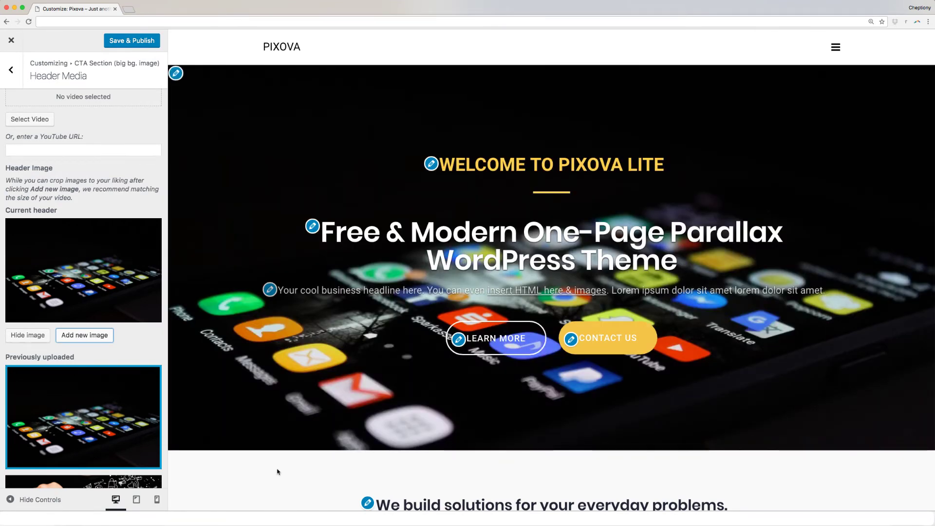
Step: Change the hero's main title from PIXOVA LITE to 'MOBILE DEVELOPMENT STUDIO'
scroll(98, 292, "up", 3)
left_click(10, 68)
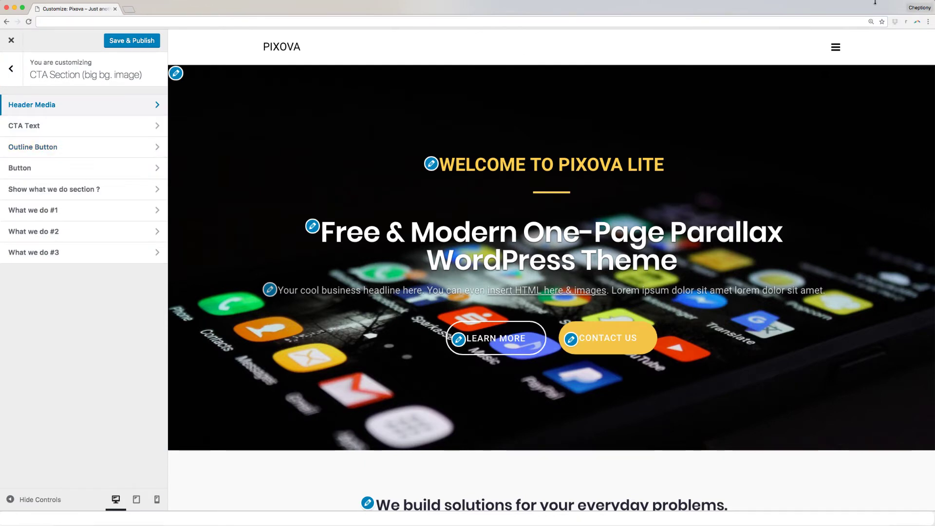
left_click(32, 129)
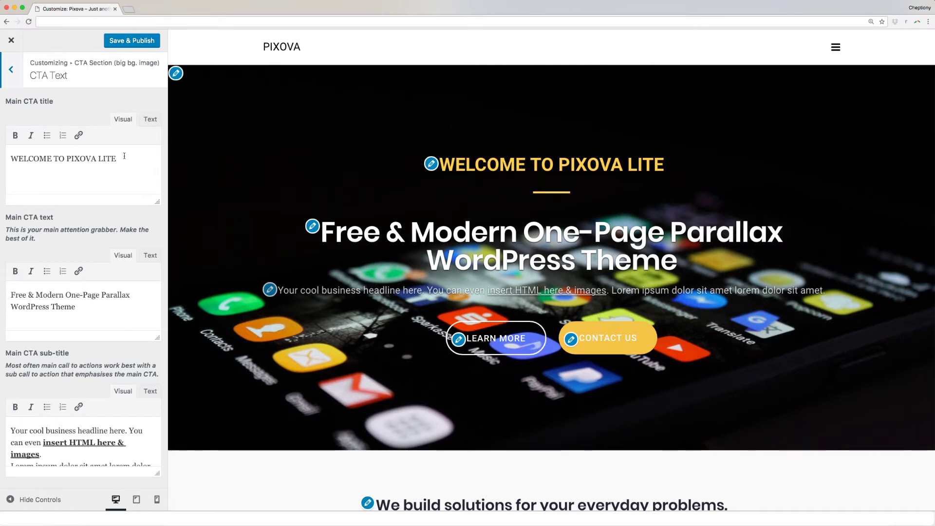
left_click_drag(124, 156, 46, 158)
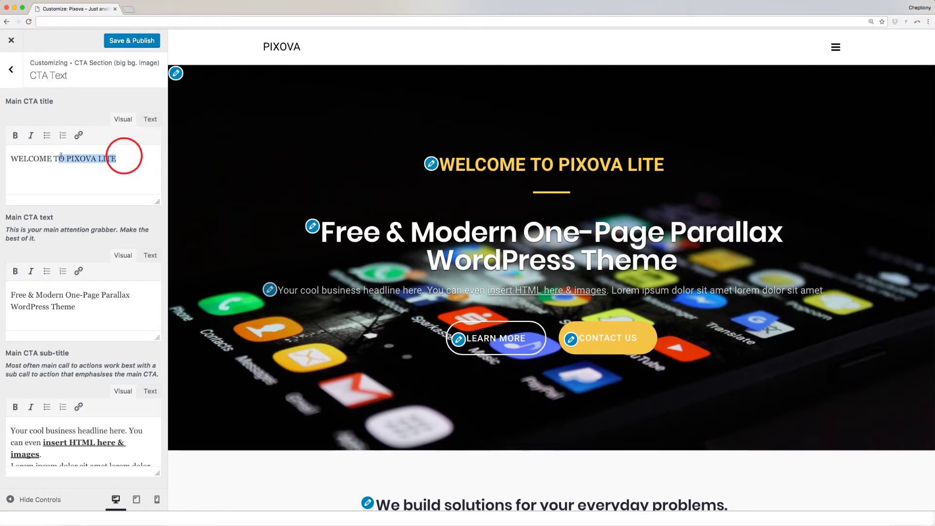
type("MOBILE DEVELOPMENT")
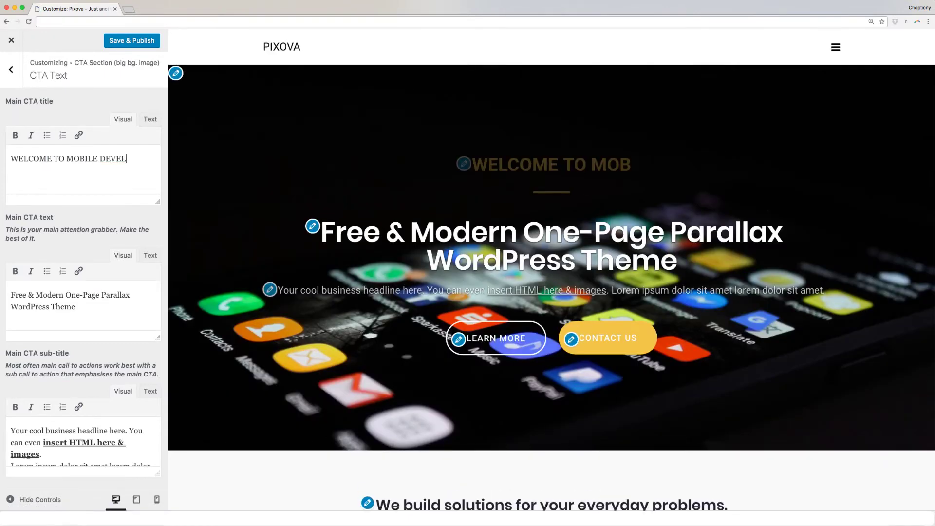
type(" STUDIO")
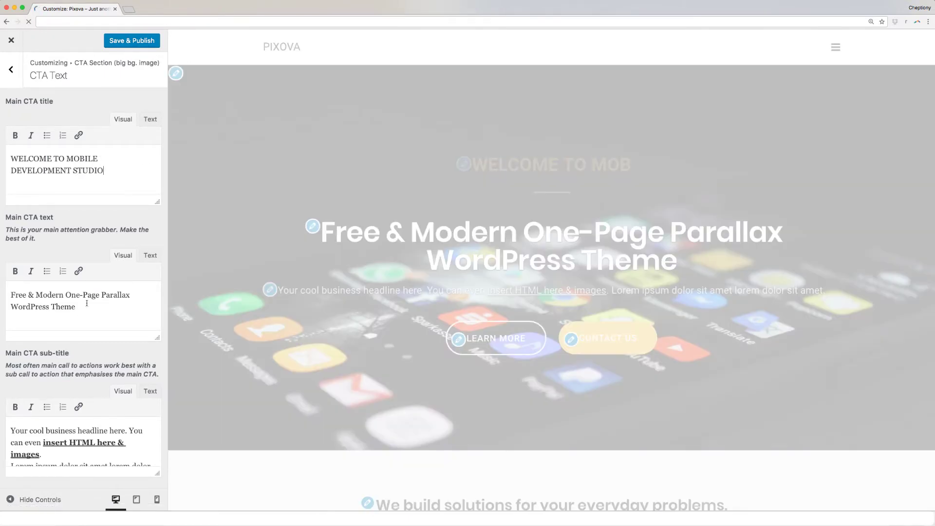
Step: Change the main CTA text to 'Simple & Modern Android and IOS apps'
left_click(86, 303)
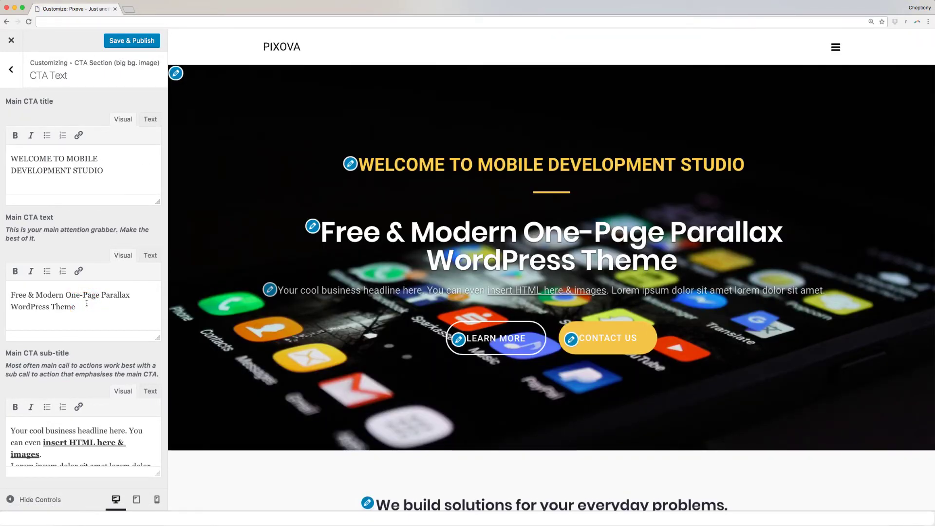
left_click_drag(139, 296, 75, 296)
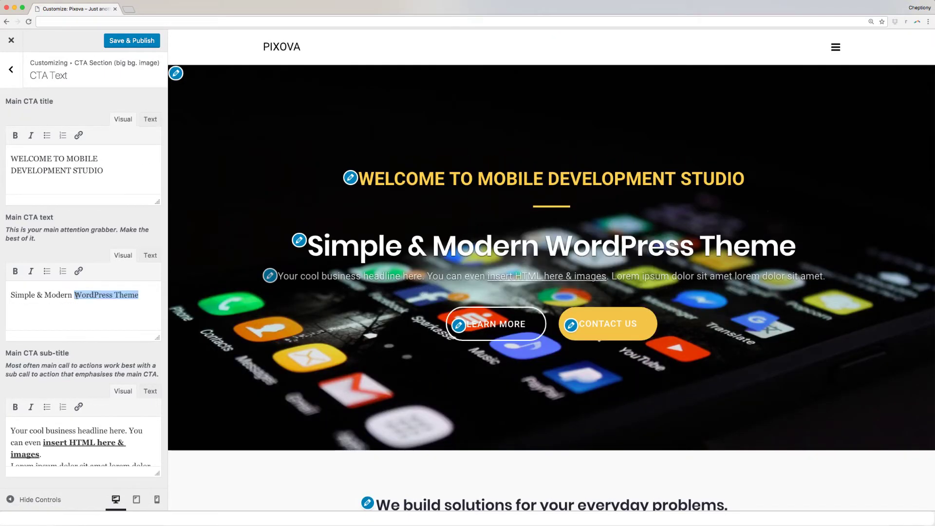
type("And")
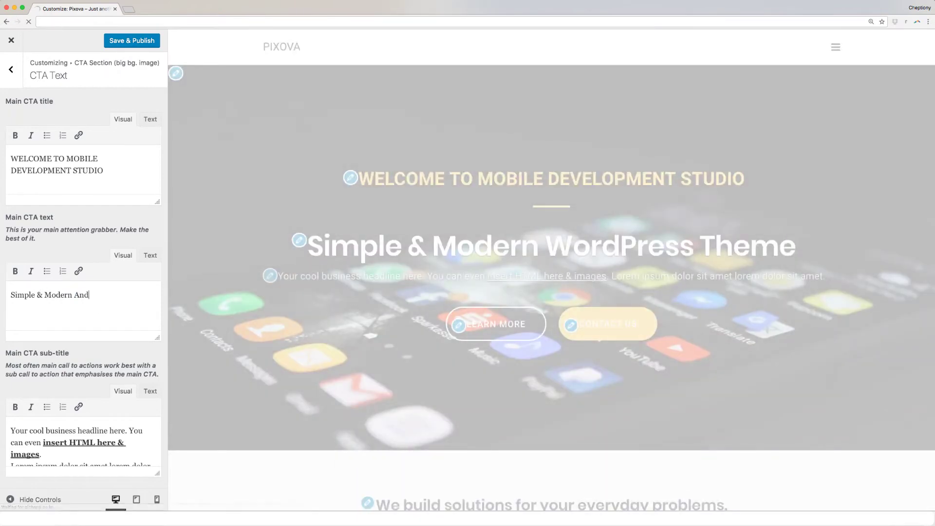
type("roid and I")
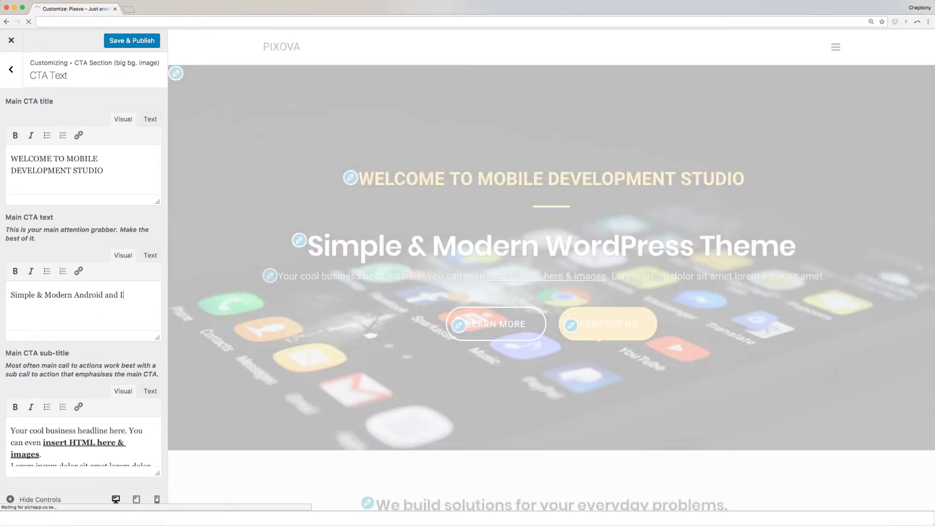
type("os OS apps")
scroll(43, 451, "down", 1)
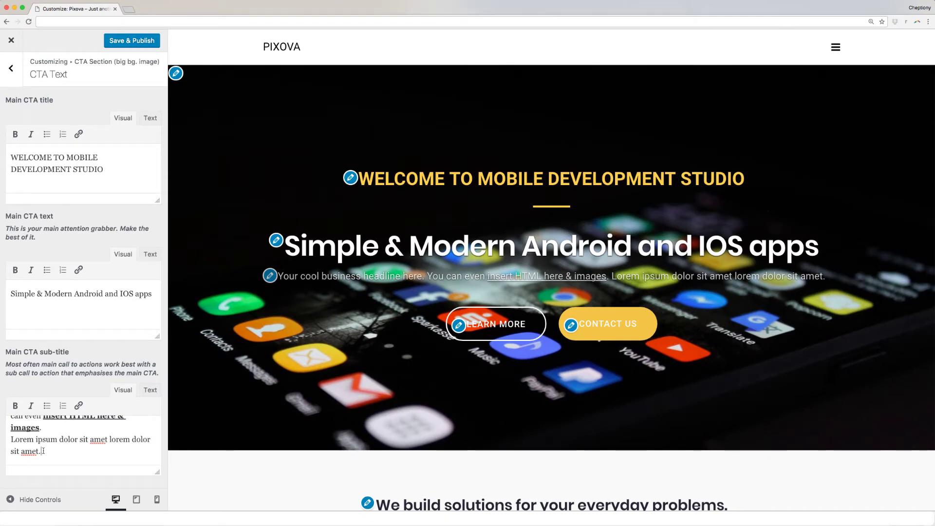
left_click(11, 69)
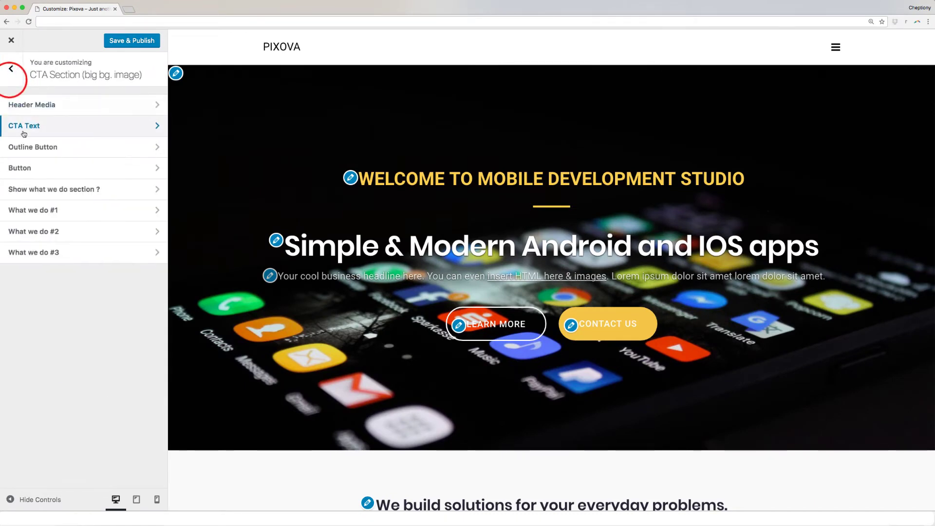
Step: Test a #team link on the LEARN MORE button, keeping it at #about, and view the border colours
left_click(80, 151)
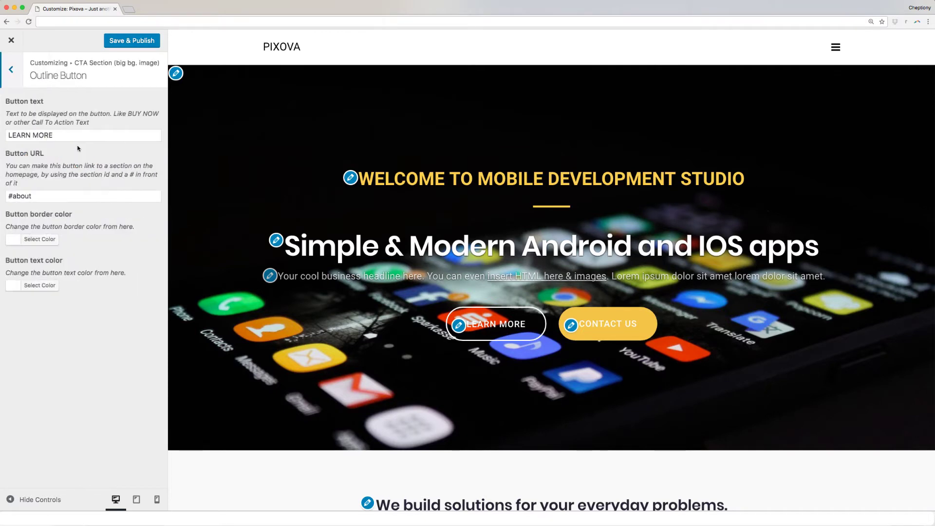
left_click(78, 136)
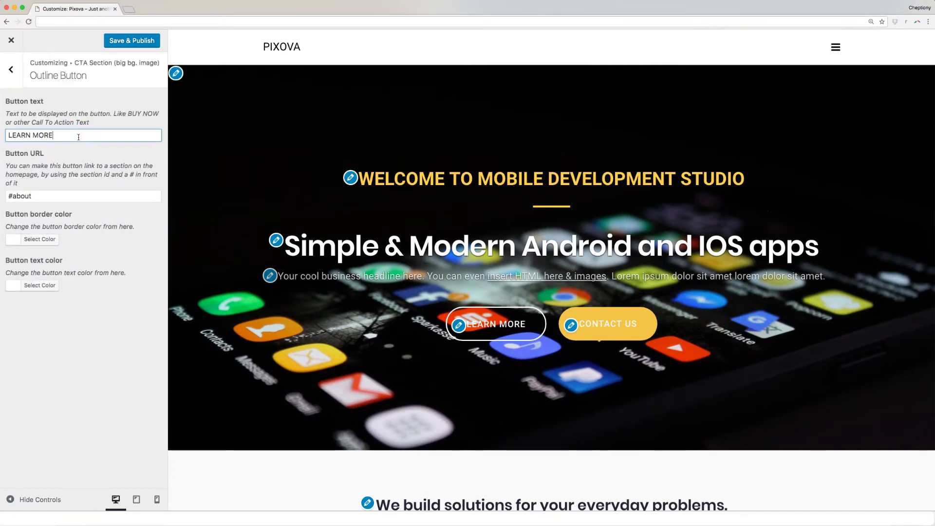
left_click(36, 197)
key("BackSpace")
key("BackSpace")
key("BackSpace")
key("BackSpace")
key("BackSpace")
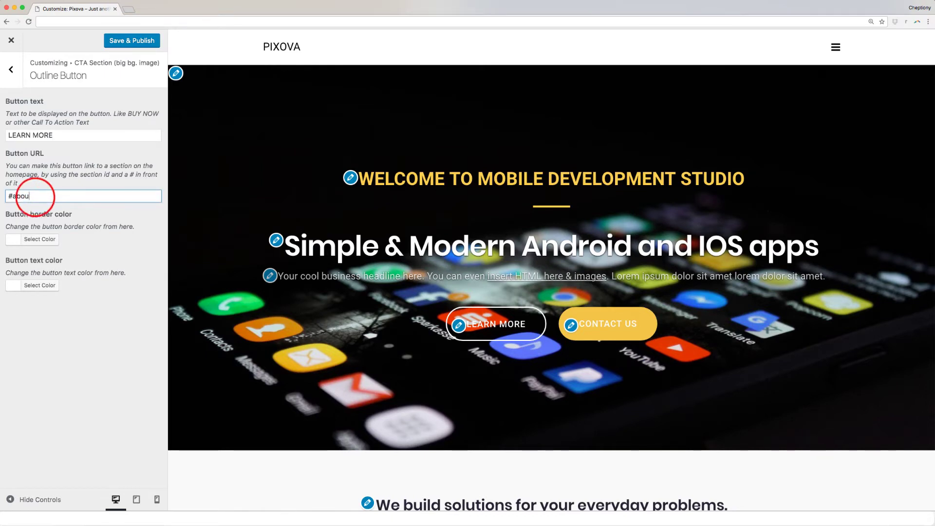
type("team")
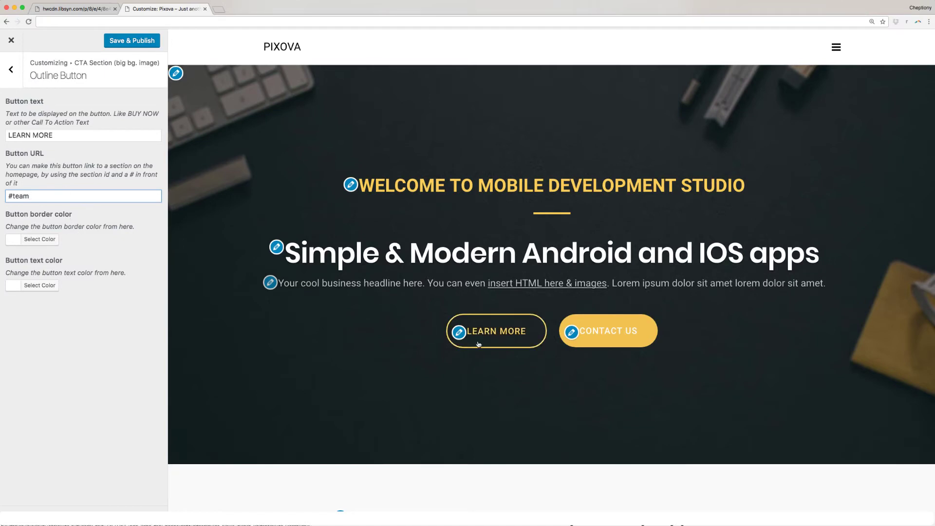
left_click(499, 340)
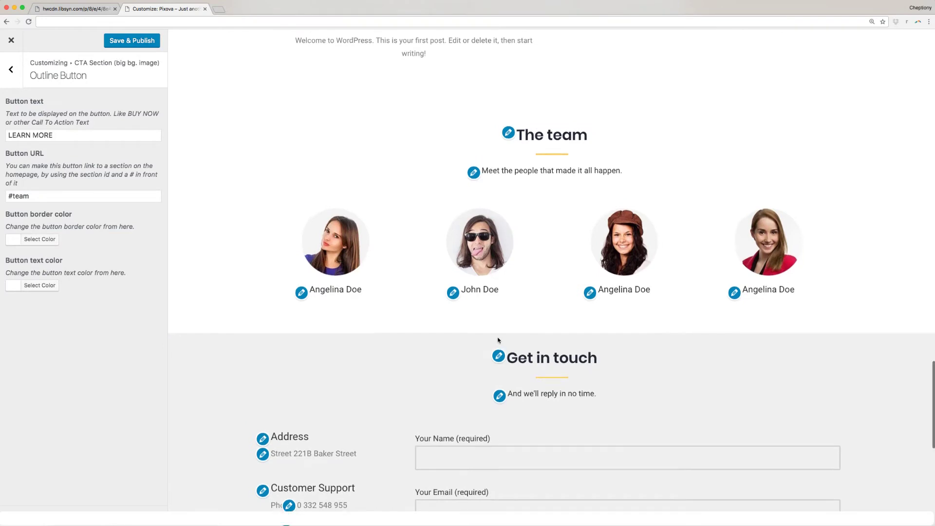
scroll(499, 341, "up", 3)
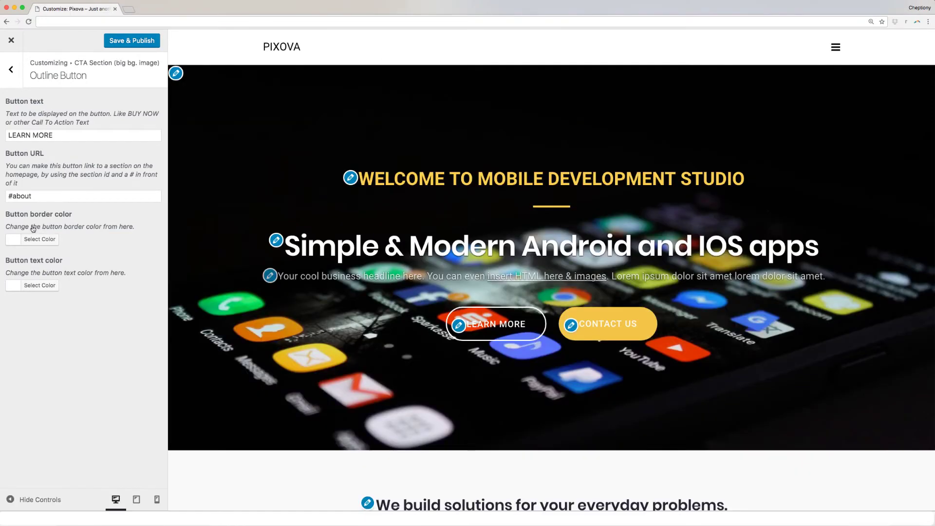
left_click(19, 239)
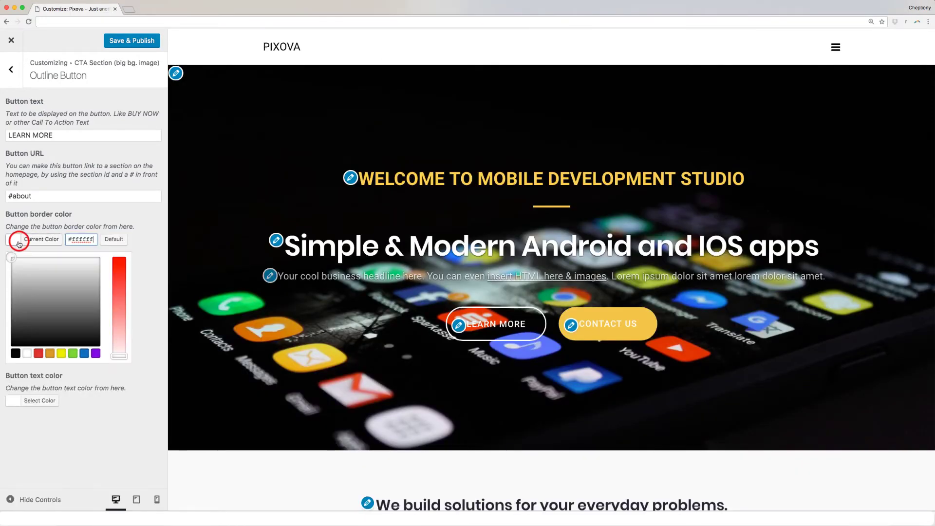
left_click(41, 366)
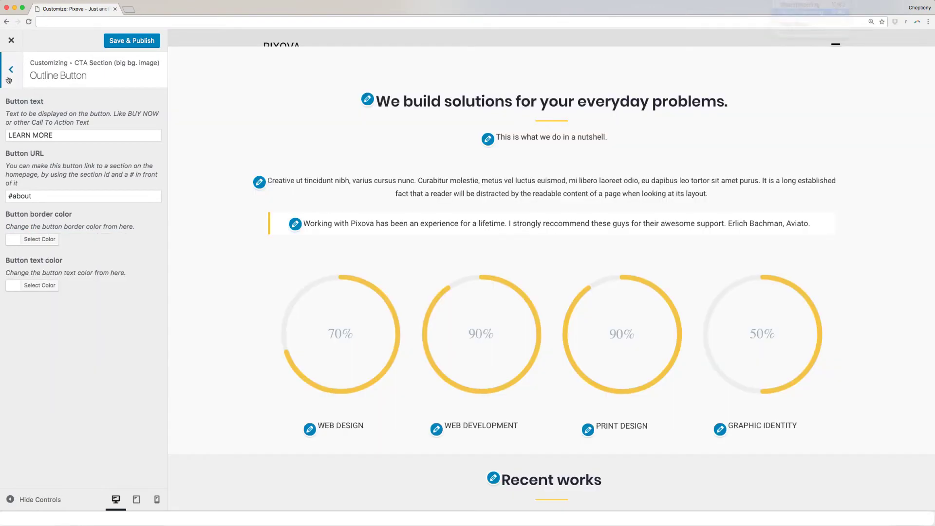
Step: Turn the Show what we do section ON
left_click(9, 78)
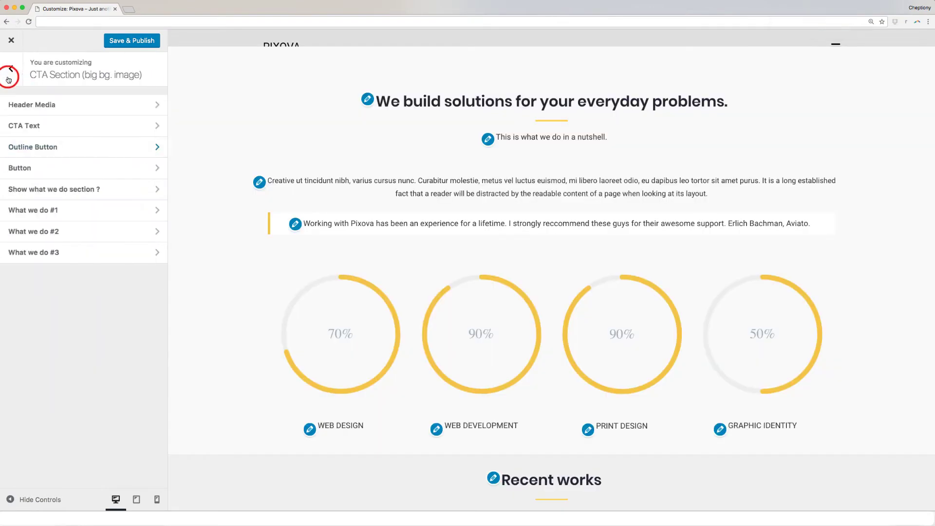
left_click(41, 190)
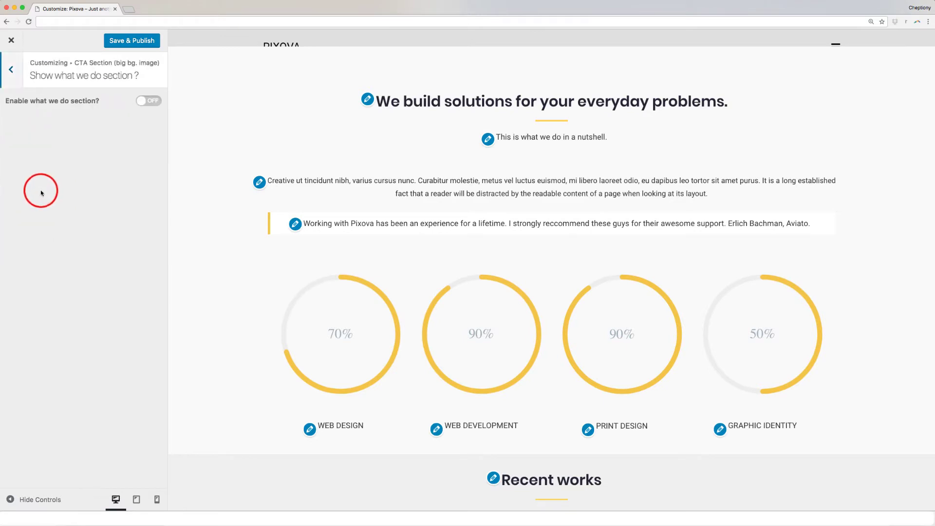
left_click(156, 101)
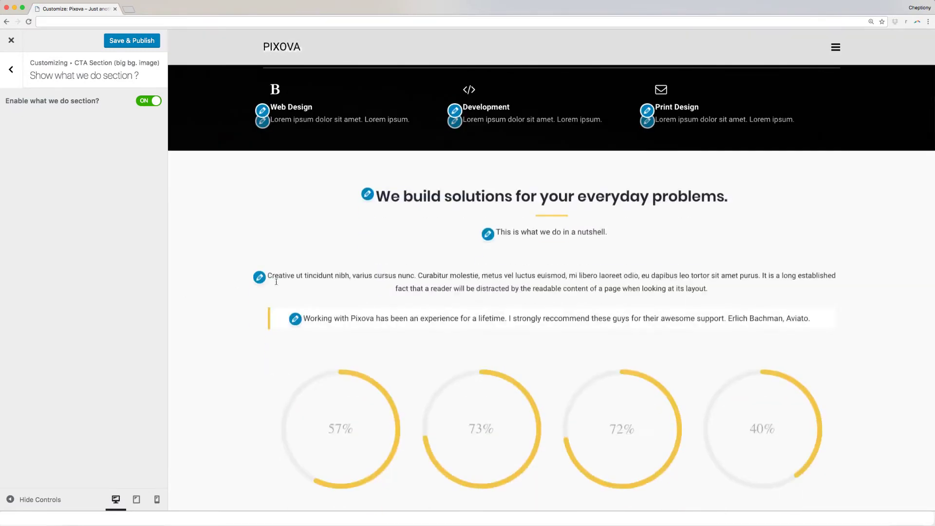
scroll(276, 283, "up", 7)
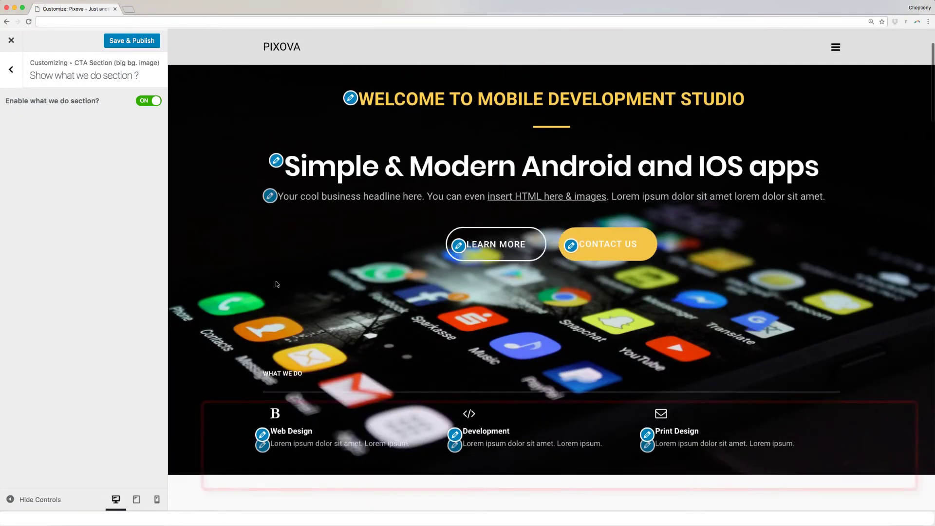
scroll(287, 390, "up", 1)
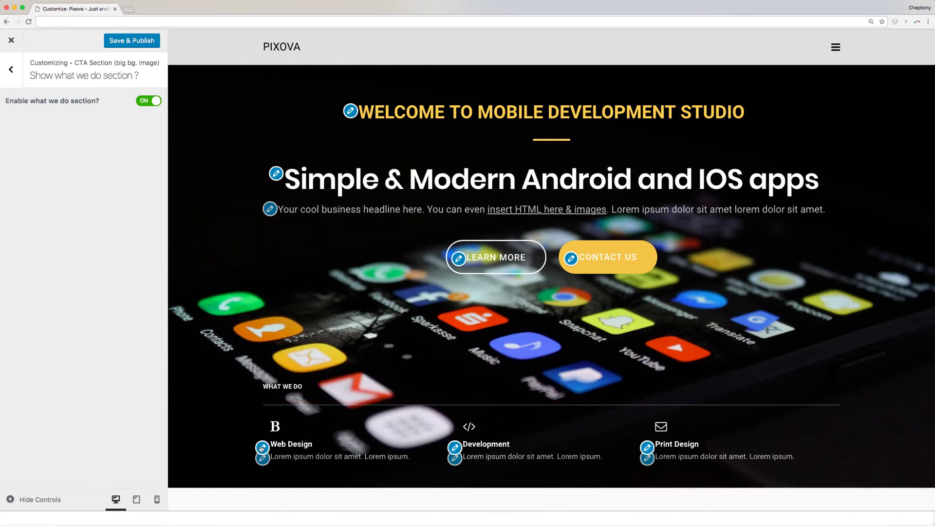
Step: Make What we do #1 'App Development' with an Android icon and 'We develop great apps.'
left_click(262, 448)
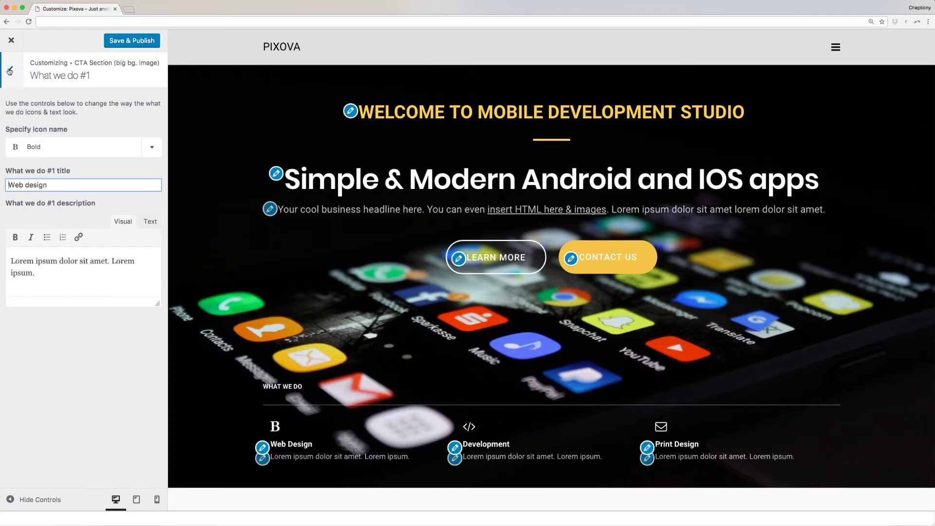
triple_click(42, 184)
type("App Development")
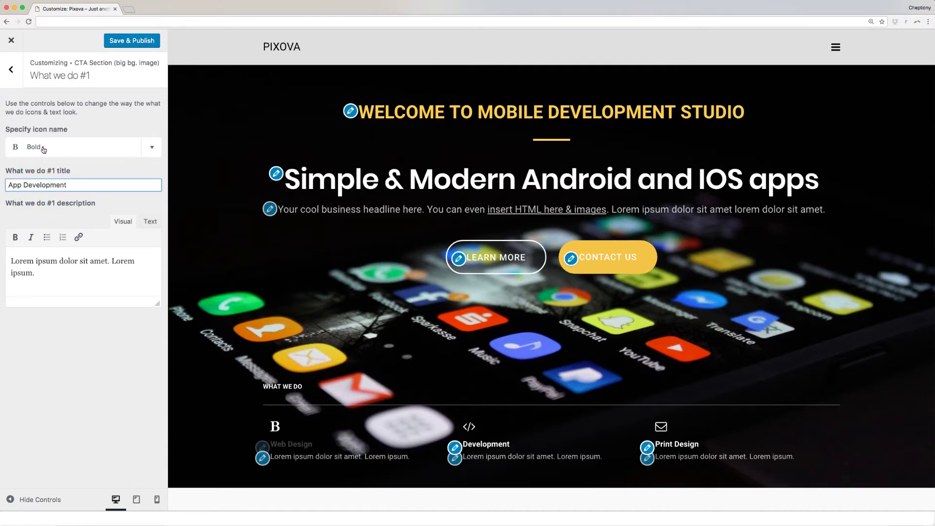
left_click(43, 148)
left_click(151, 147)
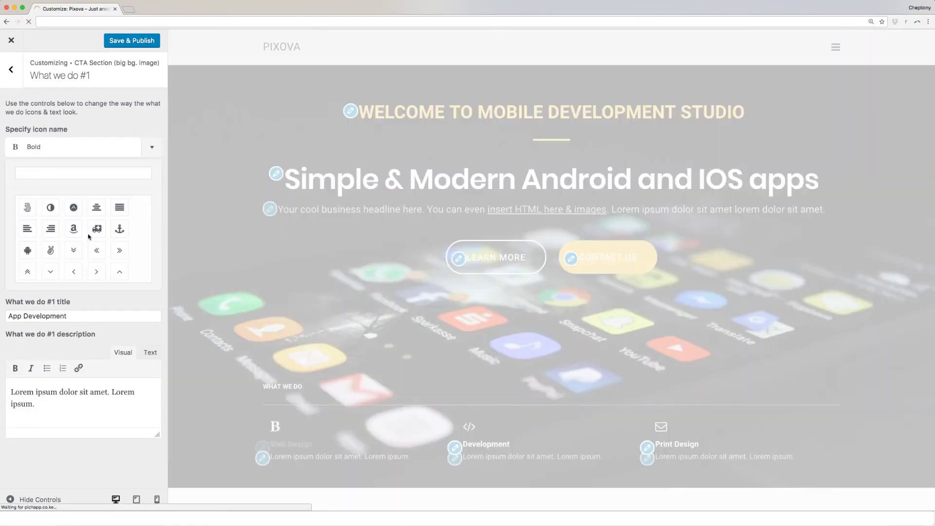
left_click(28, 250)
triple_click(48, 261)
type("We develop great apps")
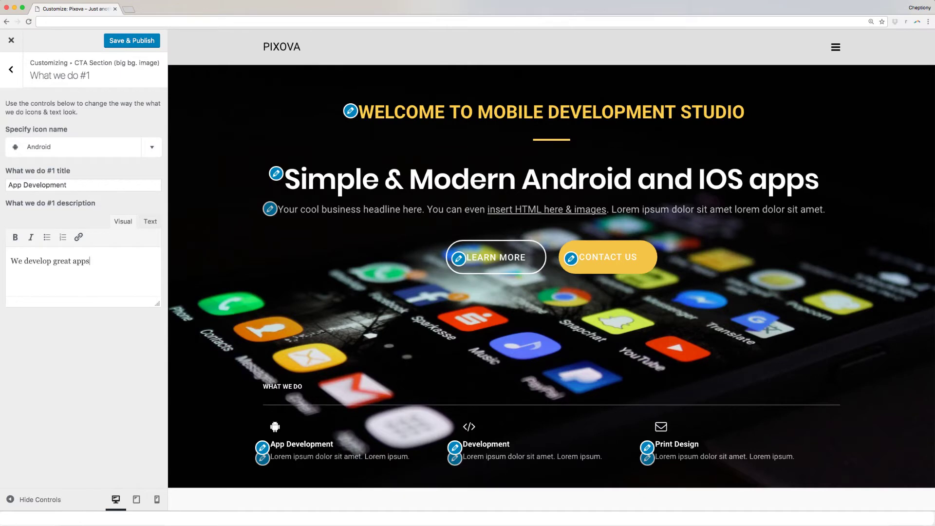
left_click(11, 69)
left_click(11, 68)
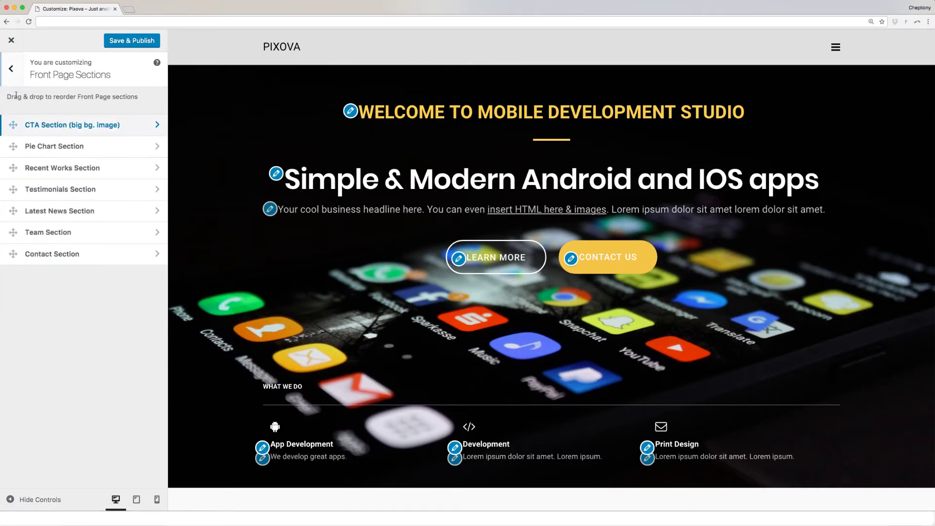
Step: Insert 'mobile' before 'solutions' in the Pie Chart section title
left_click(54, 147)
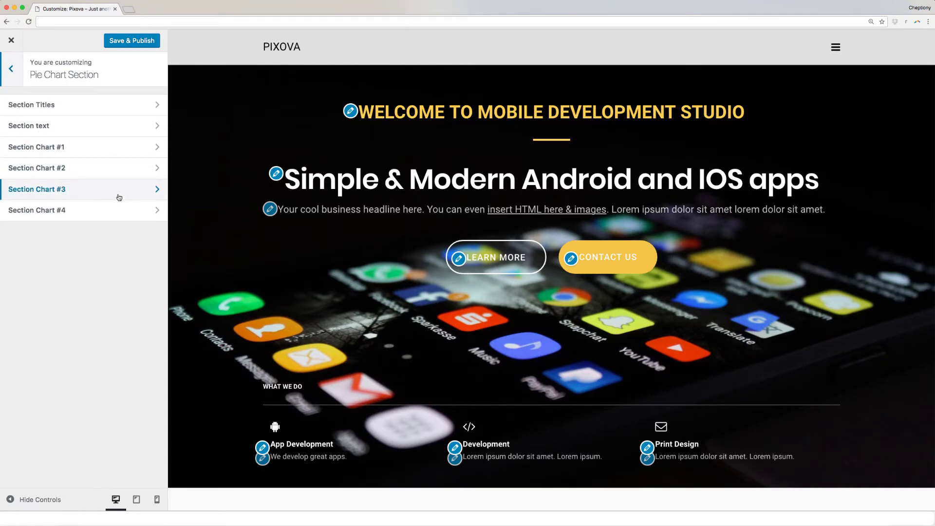
left_click(110, 106)
left_click(107, 116)
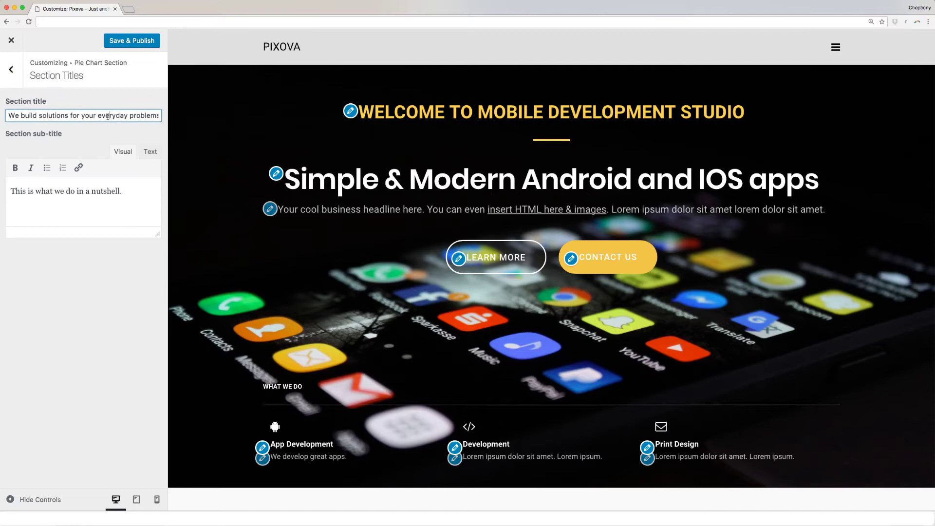
left_click(37, 116)
type("mob")
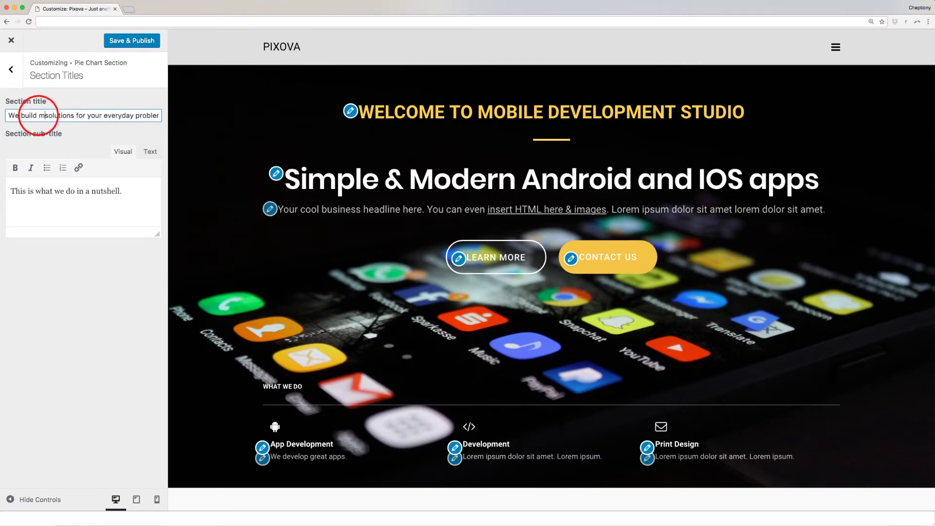
type("ile")
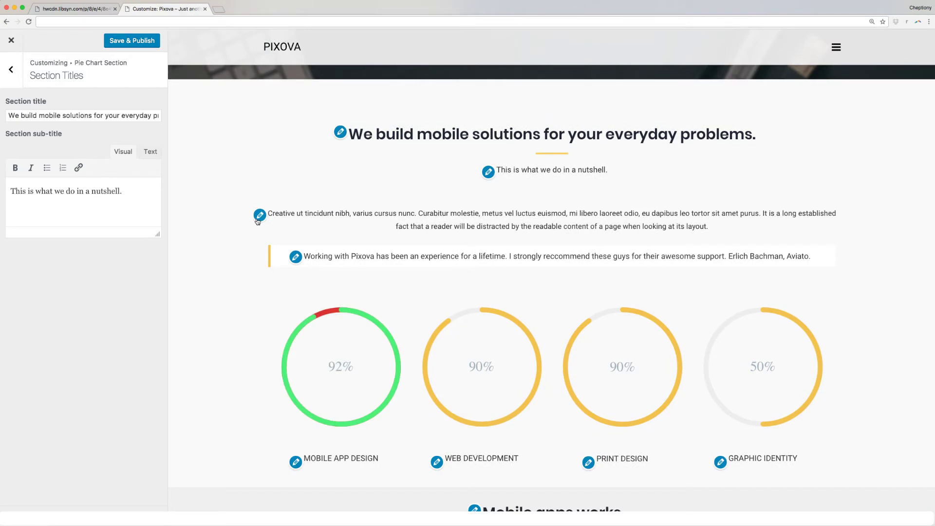
Step: Replace the block text with 'We work together with you to bring your idea into live.' and add 'mobile' after Pixova in the quote
left_click(259, 219)
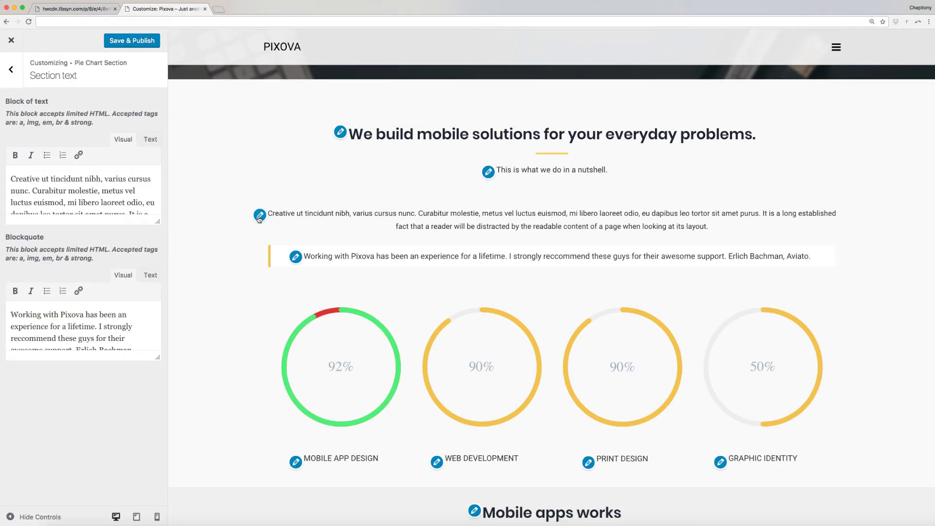
left_click_drag(12, 178, 162, 213)
type("C")
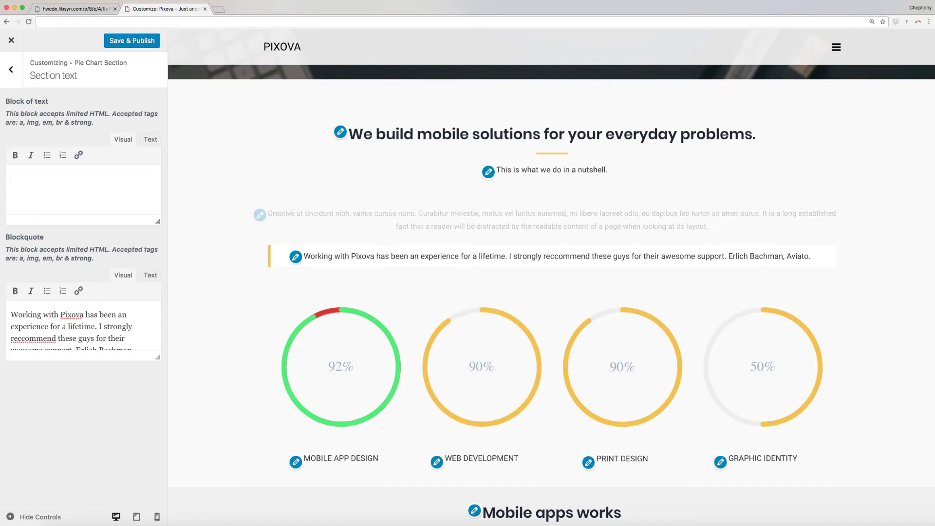
type("We work together with yo")
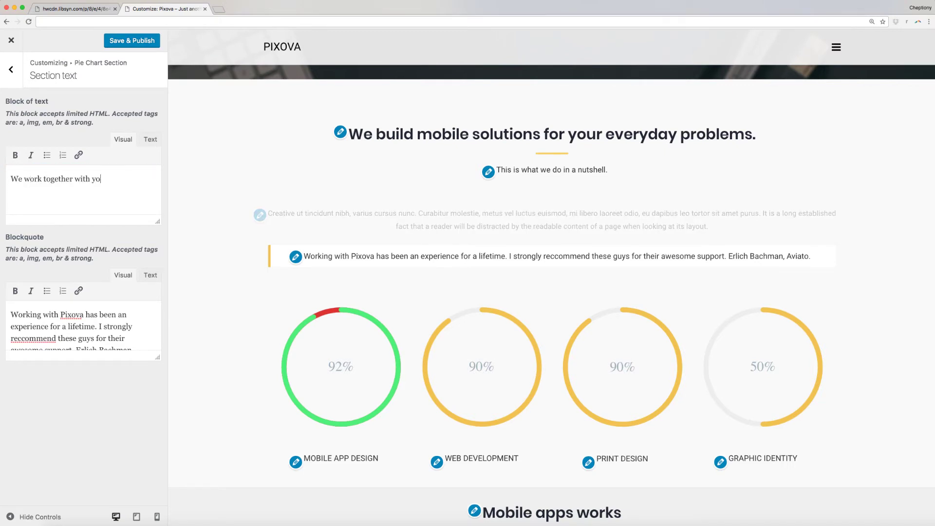
type("u to bring your ide")
type("a into live.")
left_click(85, 315)
type("mobile")
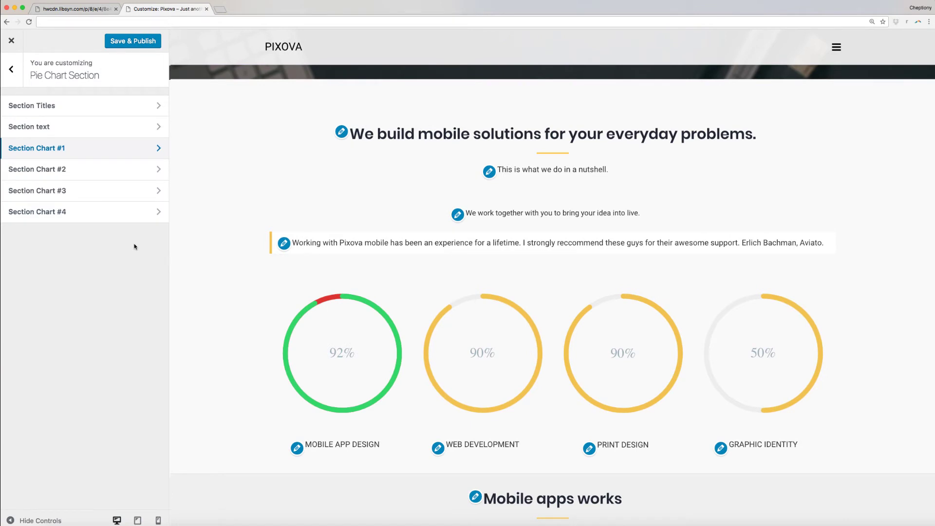
Step: Set Section Chart #1 (Mobile App Design) to 78% with a blue chart bar
left_click(67, 151)
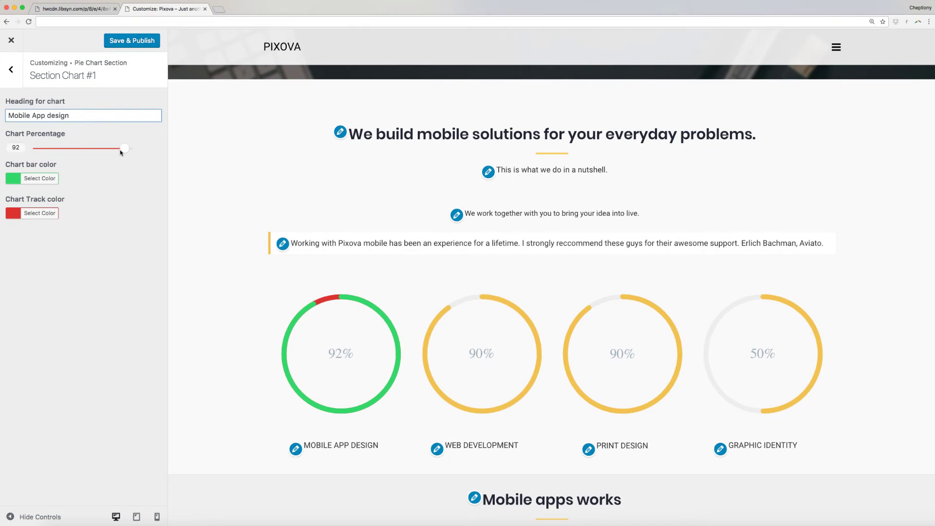
left_click_drag(122, 152, 108, 153)
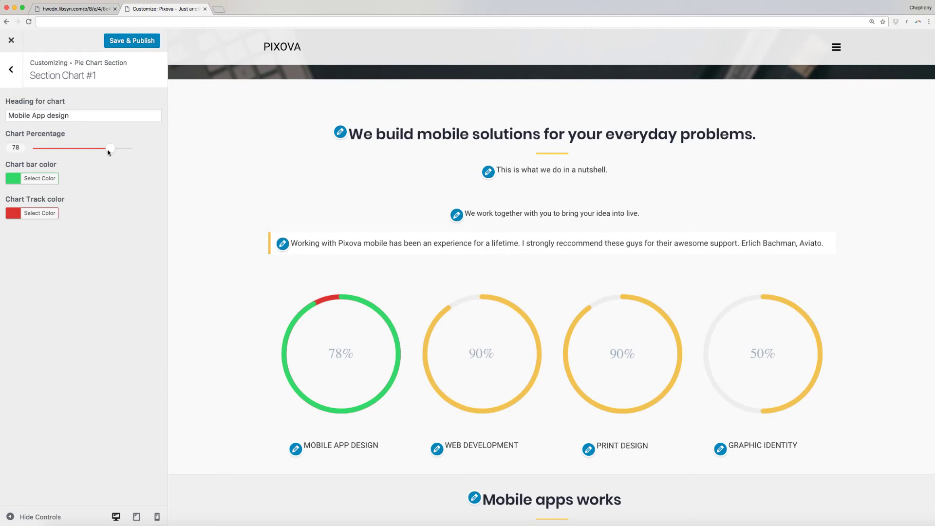
left_click(13, 181)
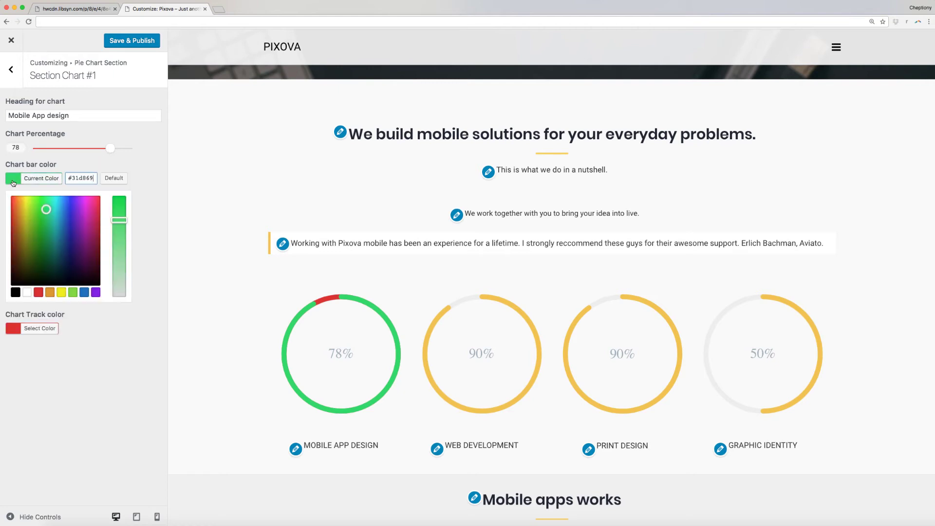
left_click(71, 199)
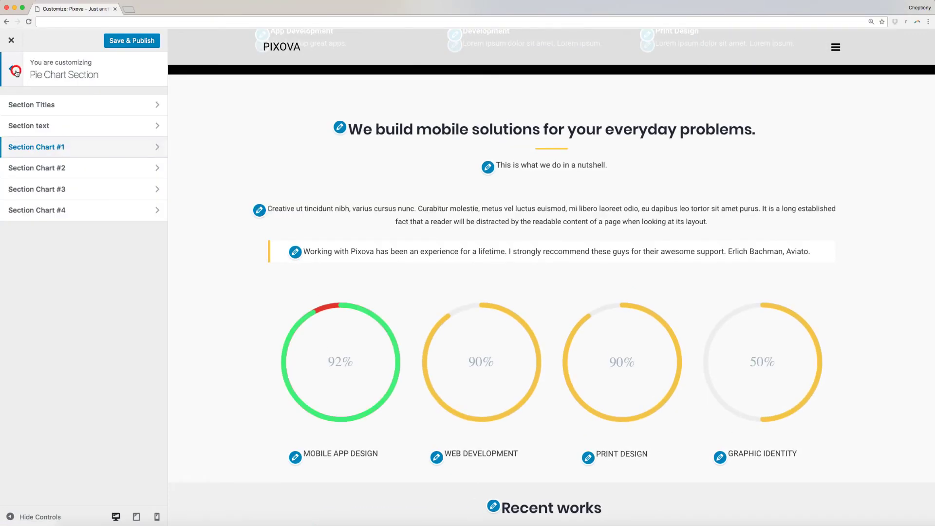
left_click(11, 70)
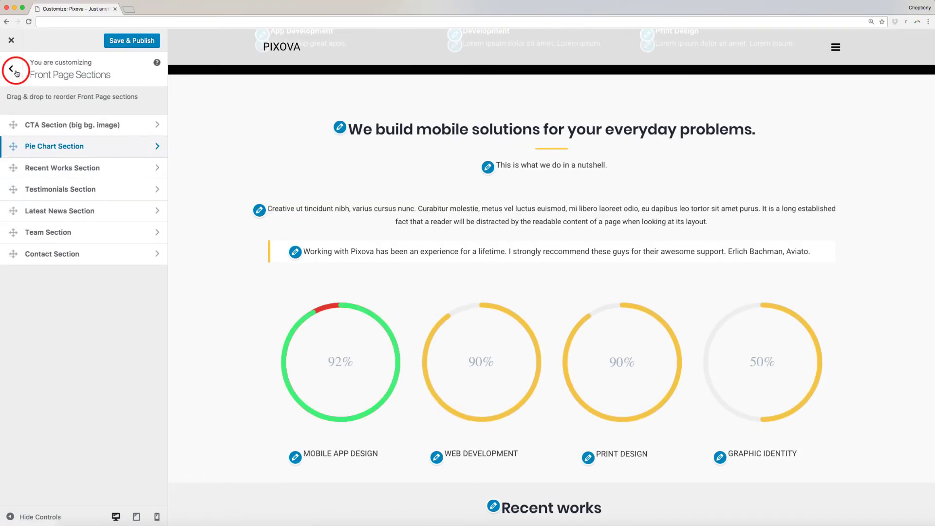
Step: Rename the Recent Works section title to 'Mobile apps works'
left_click(40, 170)
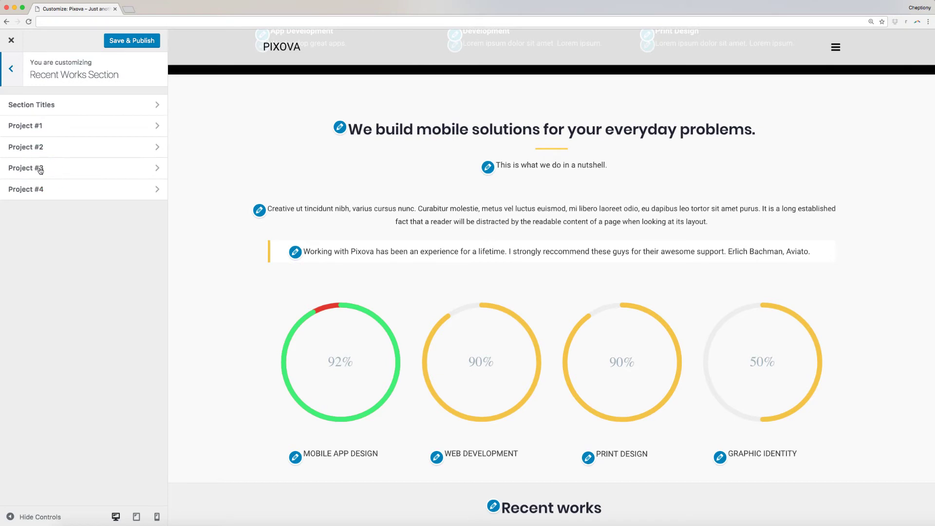
left_click(99, 105)
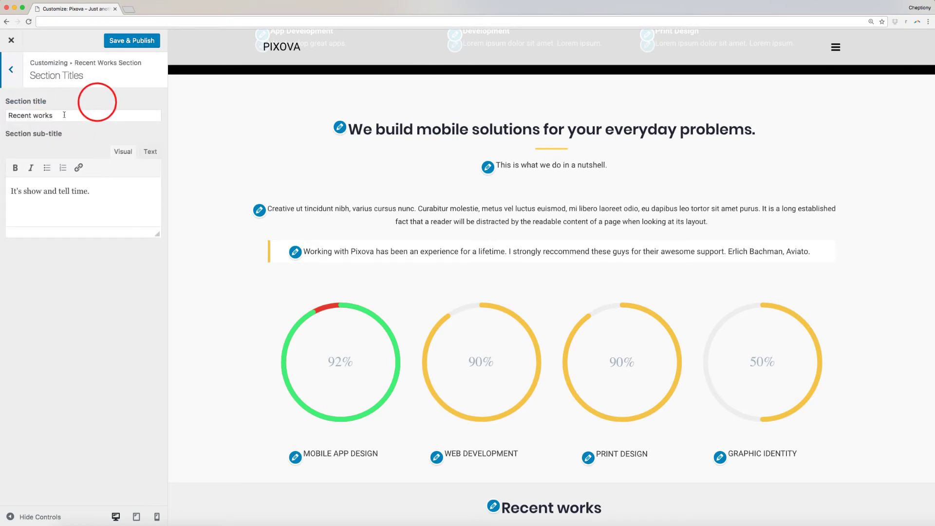
double_click(28, 117)
type("Mobile aps")
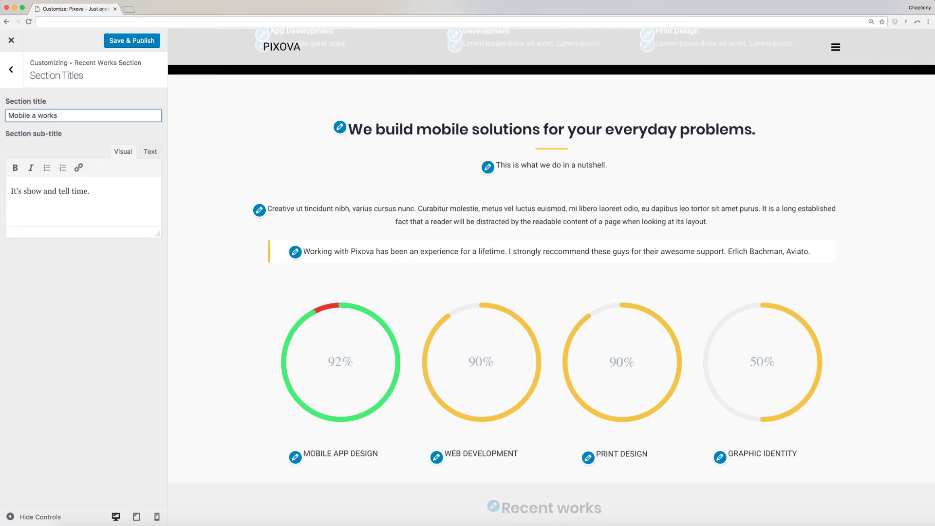
key("Left")
type("p")
scroll(259, 309, "down", 10)
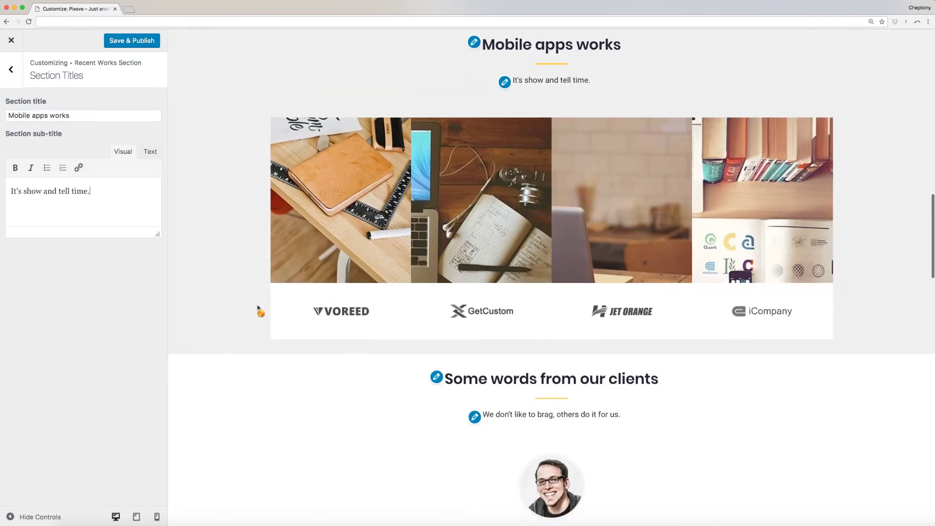
left_click(10, 70)
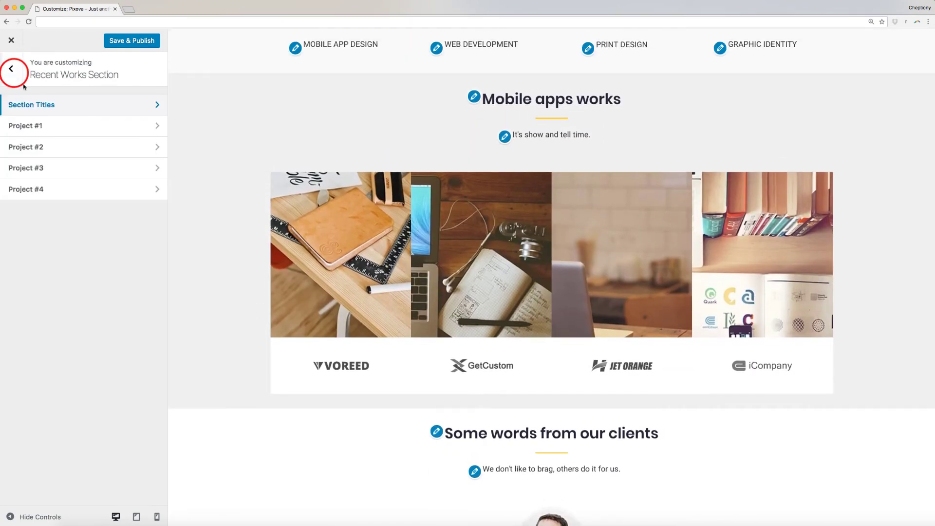
Step: Give Project #1 the hands-holding-phone big image and the TechTube logo
left_click(47, 132)
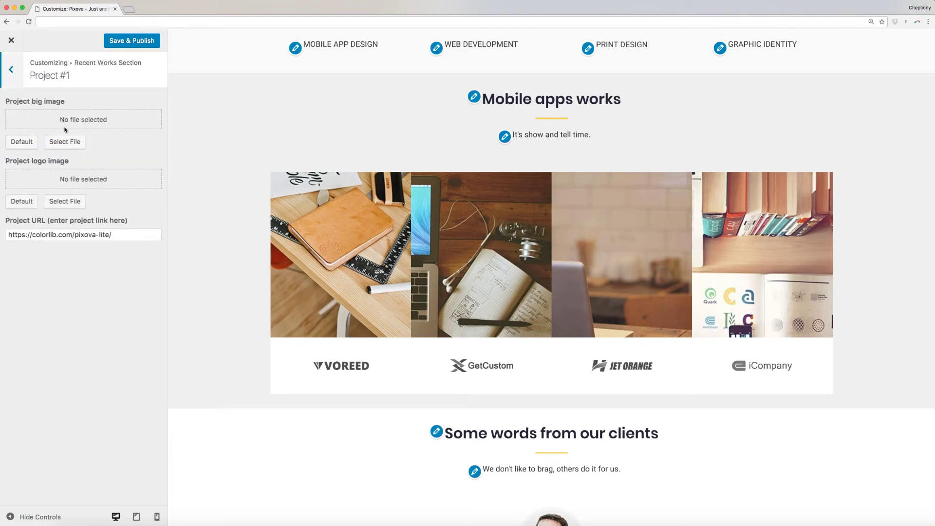
left_click(63, 143)
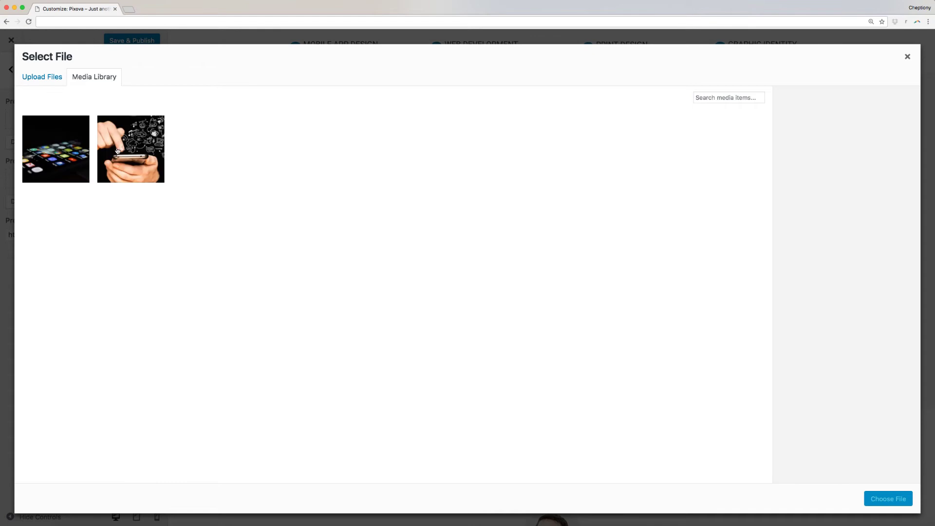
left_click(118, 147)
left_click(872, 501)
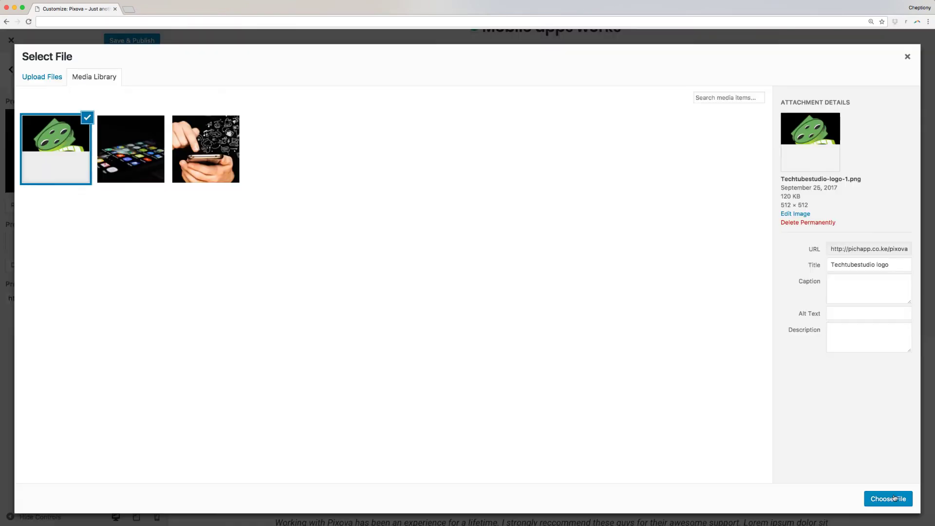
left_click(892, 499)
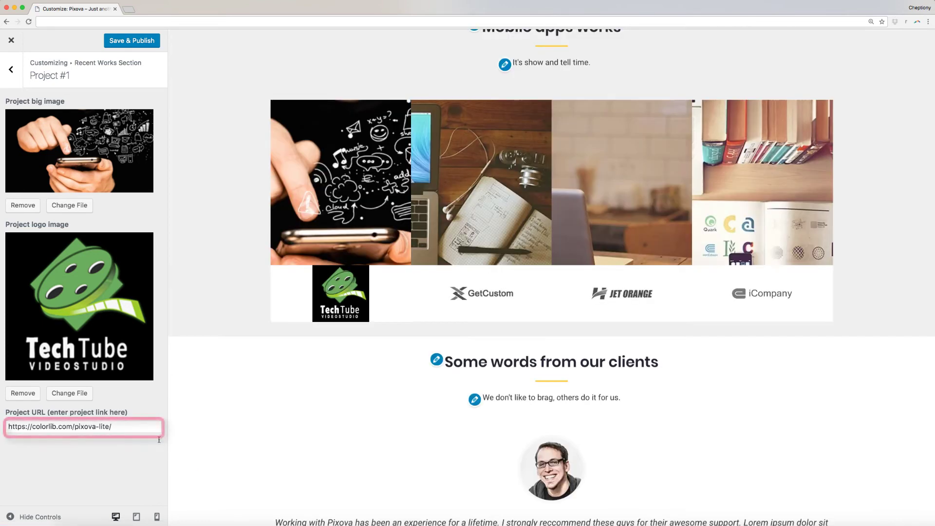
left_click(124, 427)
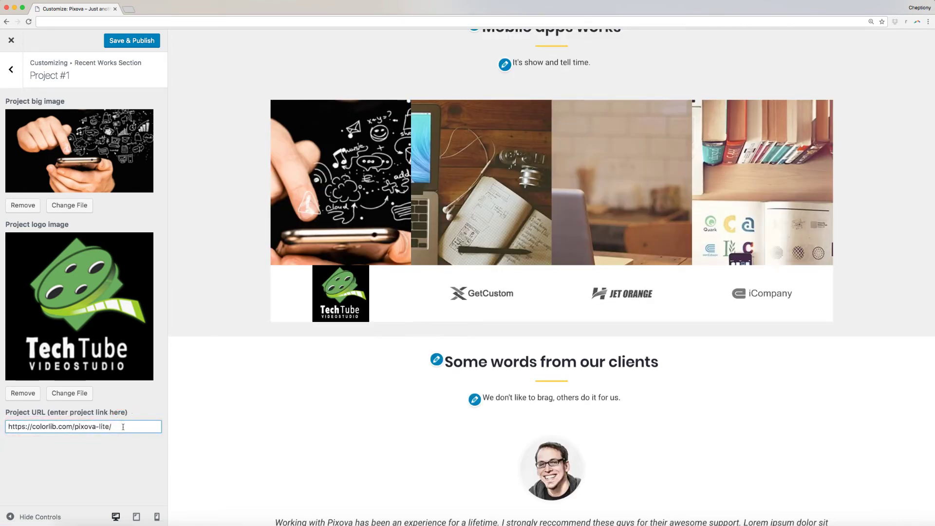
left_click(11, 69)
left_click(32, 147)
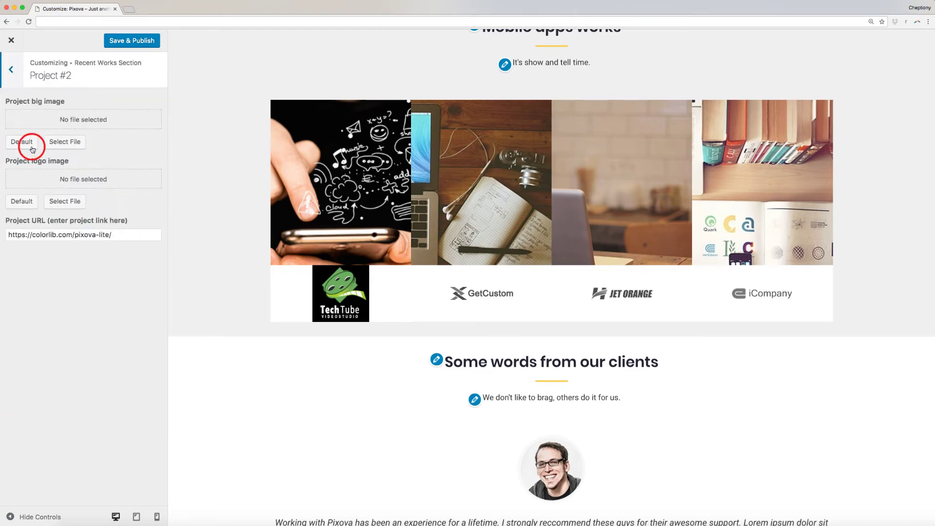
left_click(11, 68)
left_click(11, 68)
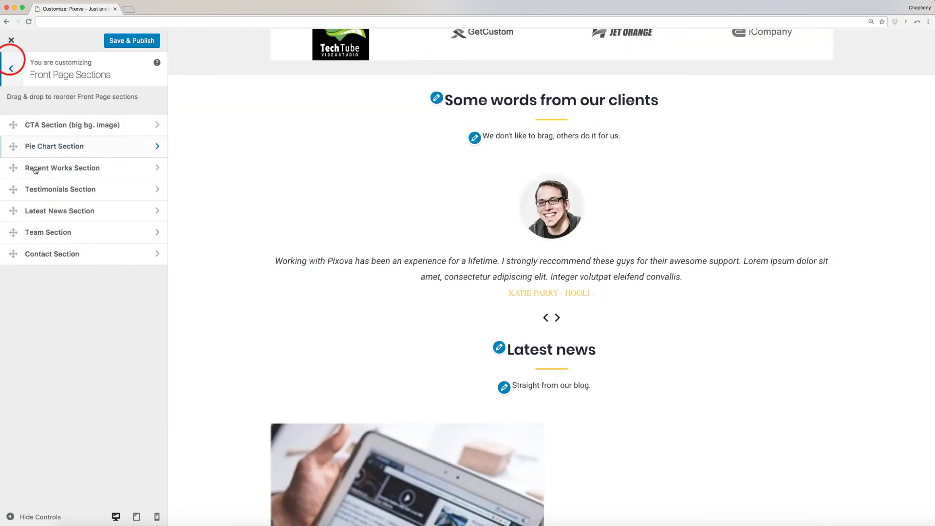
Step: Insert 'happy' after 'our' in the Testimonials section title
left_click(50, 192)
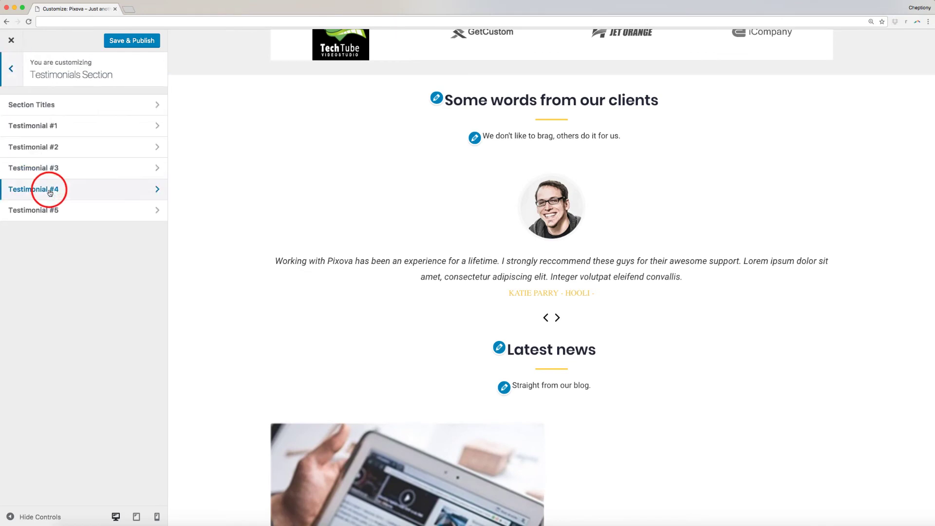
left_click(73, 106)
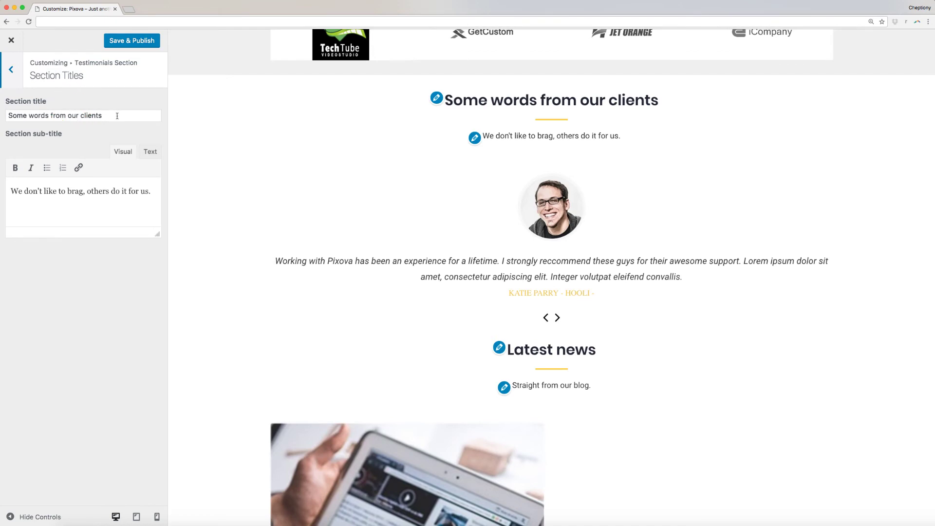
left_click(78, 116)
type("hap ")
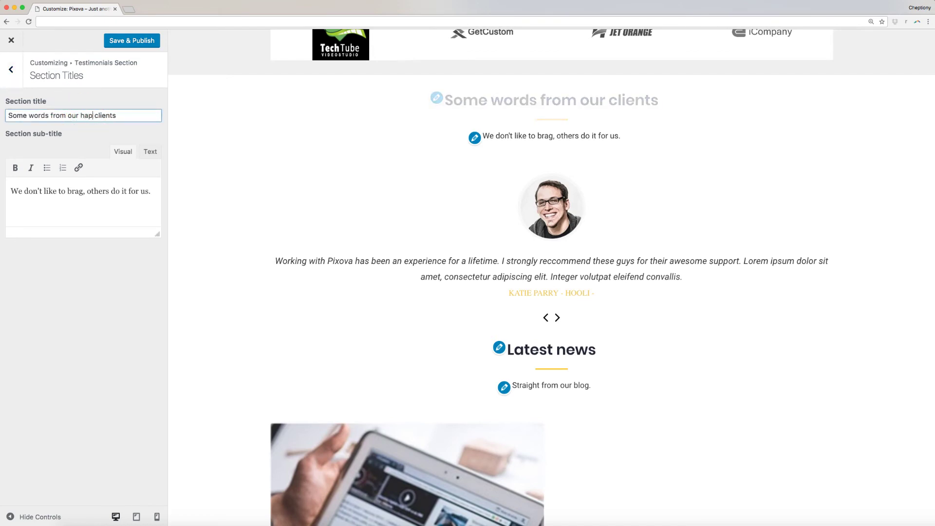
type("py")
left_click(12, 69)
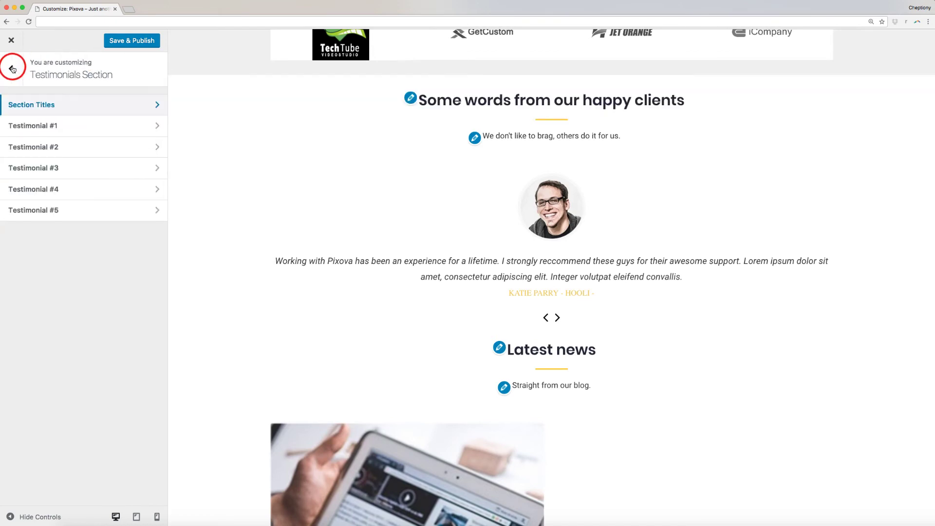
Step: Give the first testimonial a new person name, the quote 'App development was fantastic', and the portrait image
left_click(47, 127)
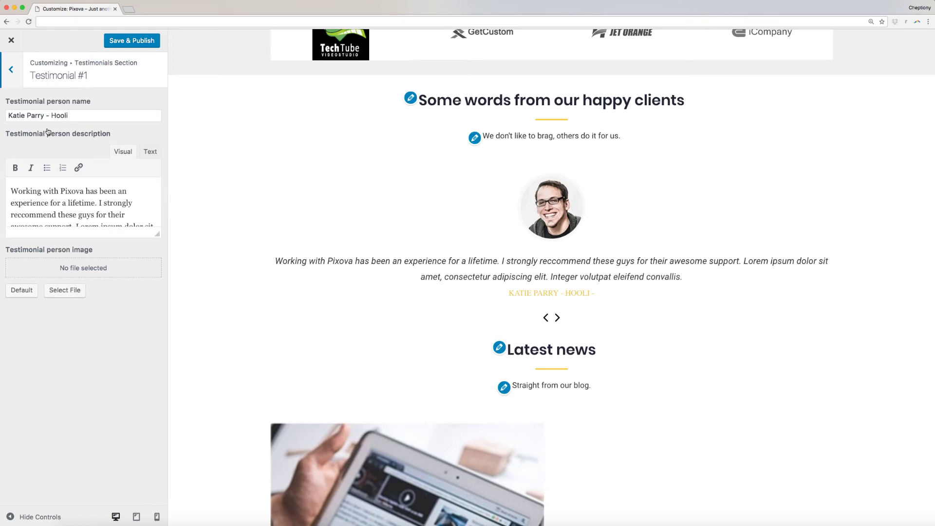
triple_click(63, 117)
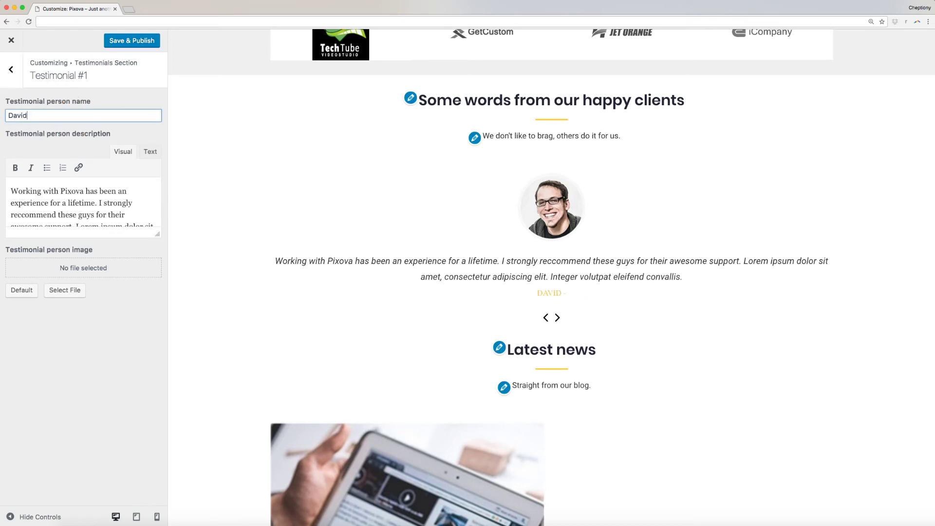
left_click(82, 193)
scroll(82, 194, "down", 1)
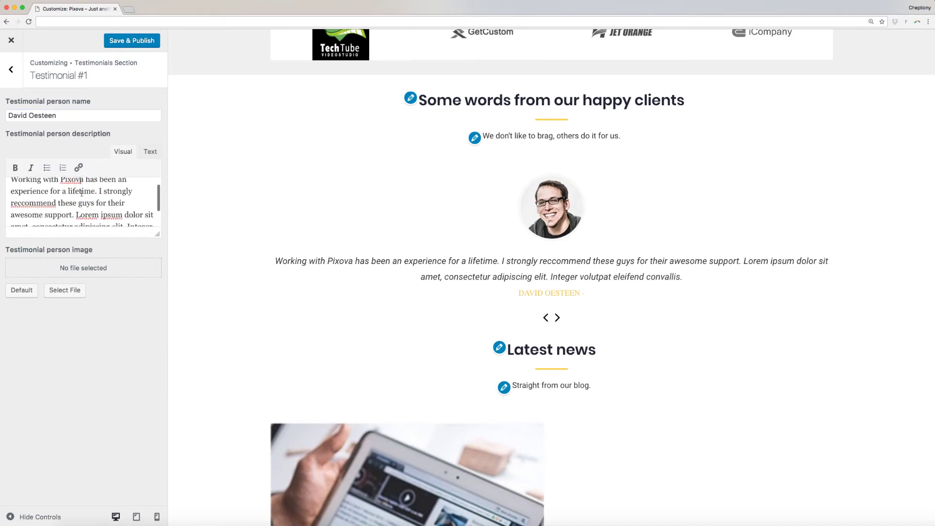
scroll(82, 193, "down", 2)
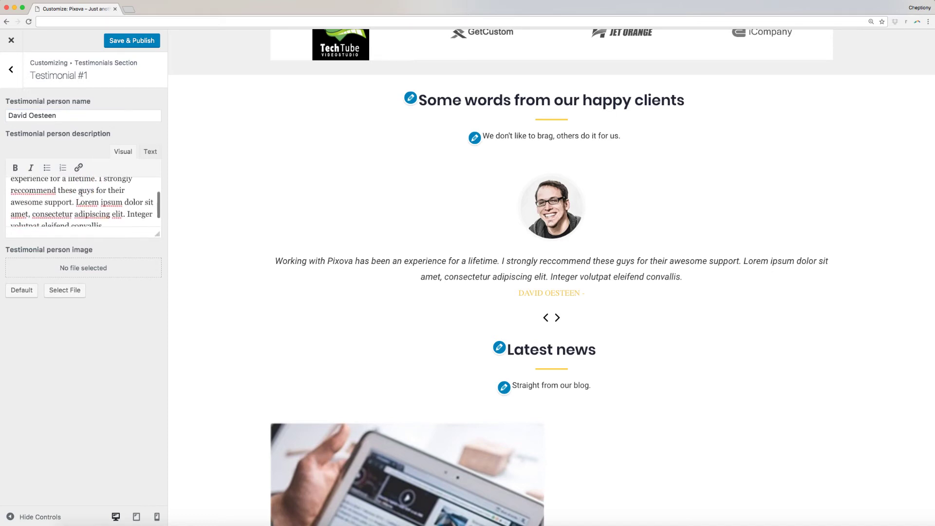
left_click(77, 215, "shift")
key("BackSpace")
type("App development was fantastic")
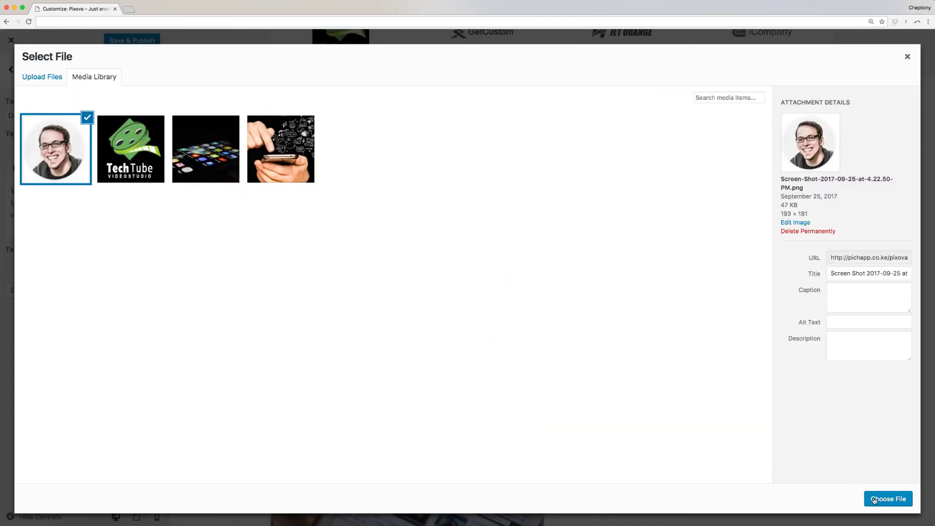
left_click(874, 500)
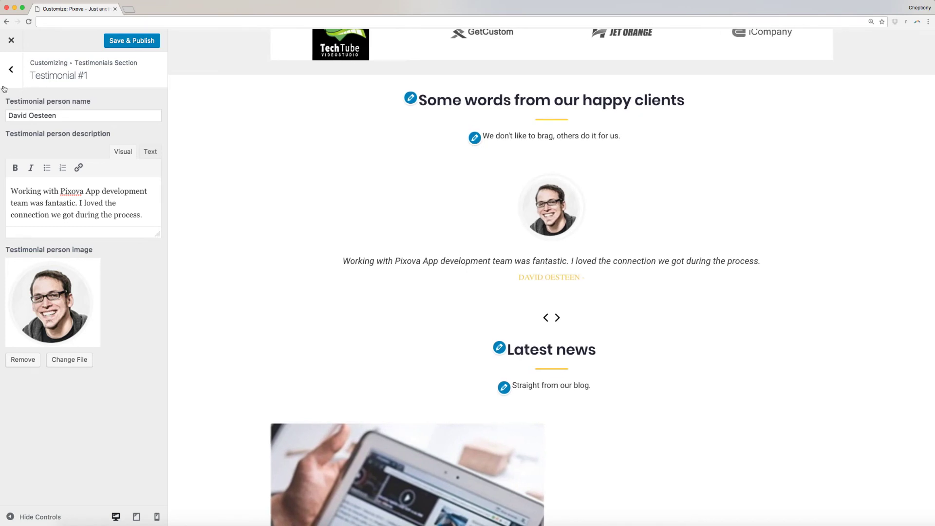
Step: Retitle the Latest News section 'Whats new' in its section options
left_click(12, 71)
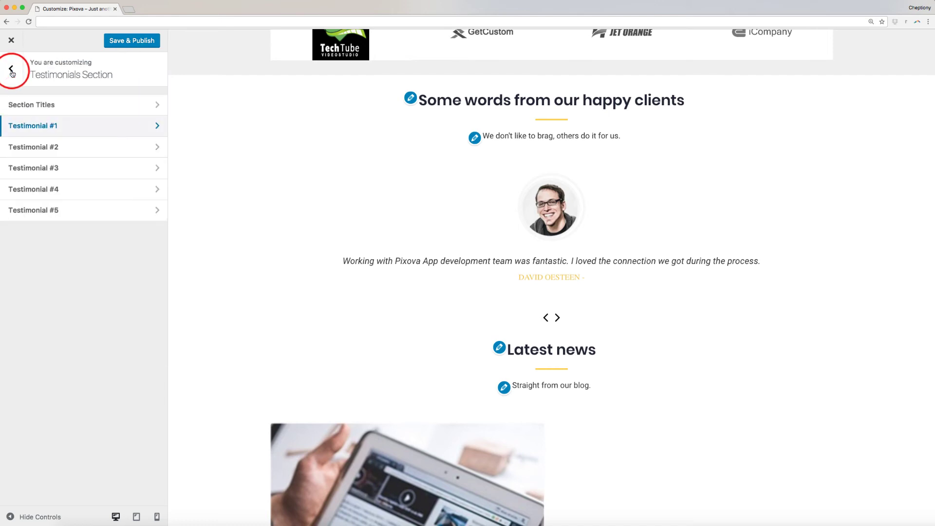
left_click(12, 71)
left_click(78, 142)
left_click(93, 105)
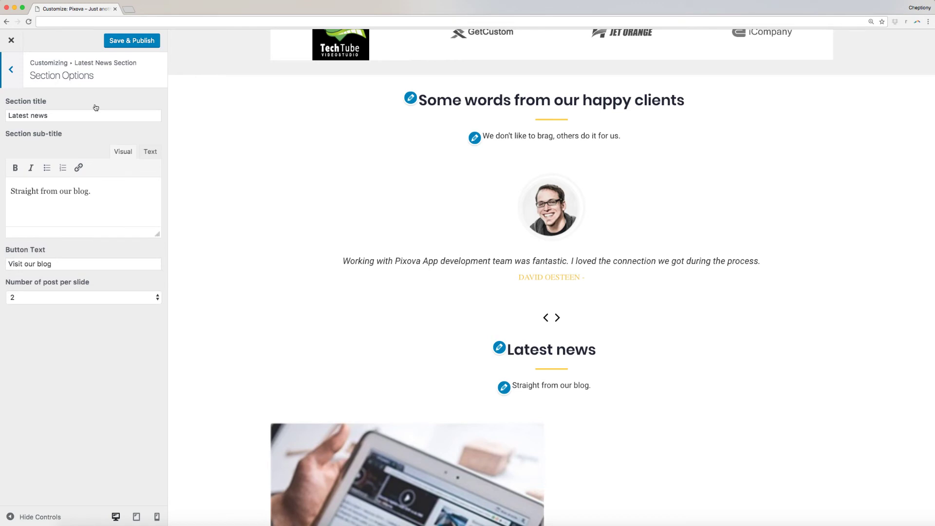
left_click(73, 115)
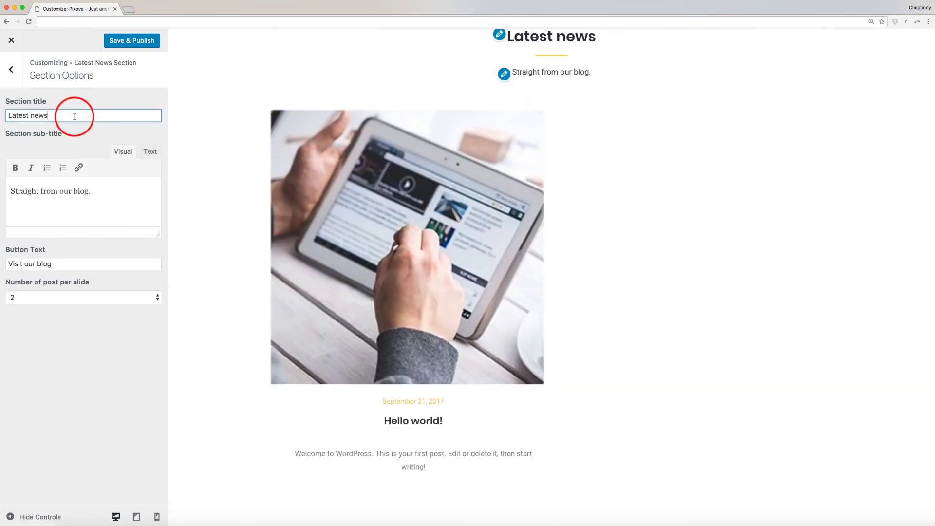
key("super+a")
type("Wha")
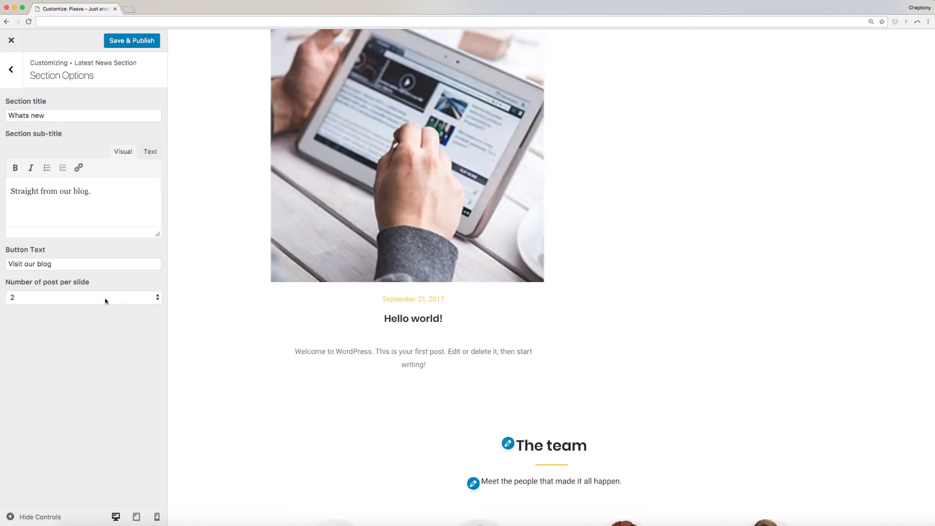
Step: Keep two posts per slide and go back to the Front Page Sections list
left_click(104, 298)
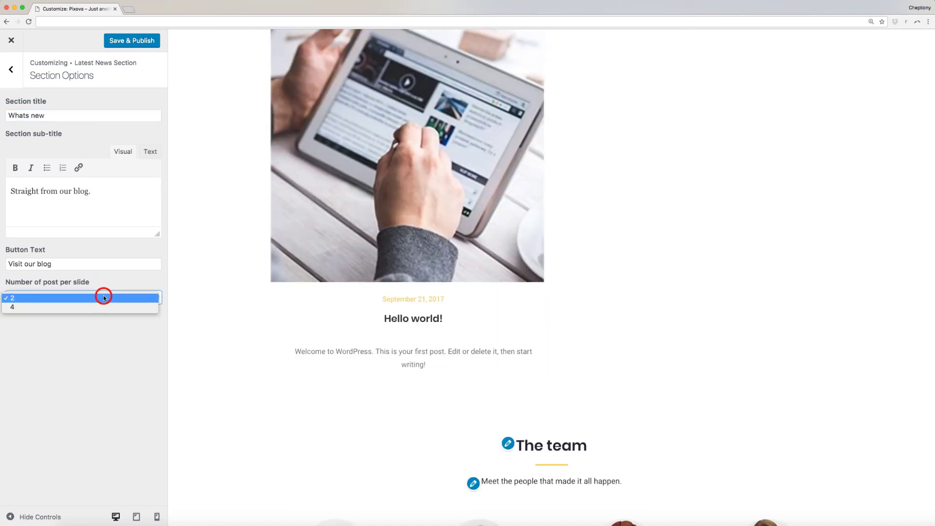
left_click(96, 302)
left_click(11, 71)
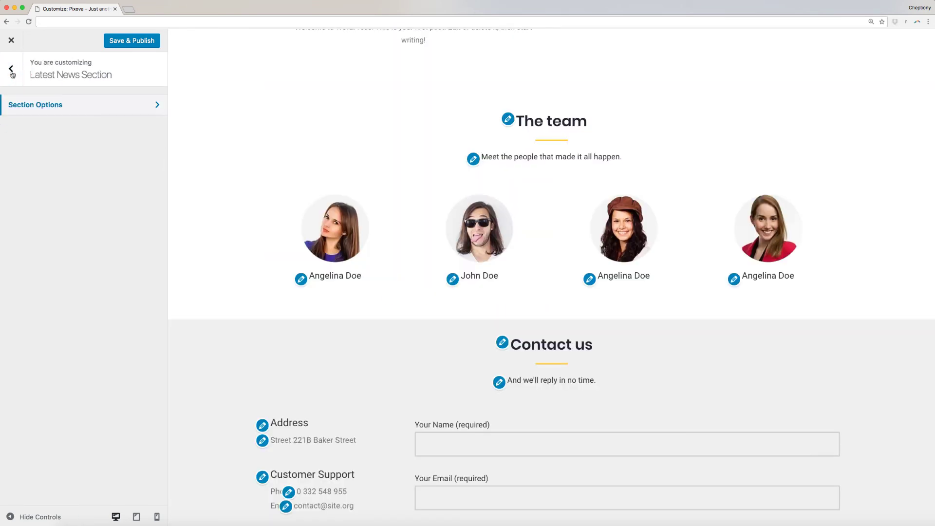
left_click(11, 71)
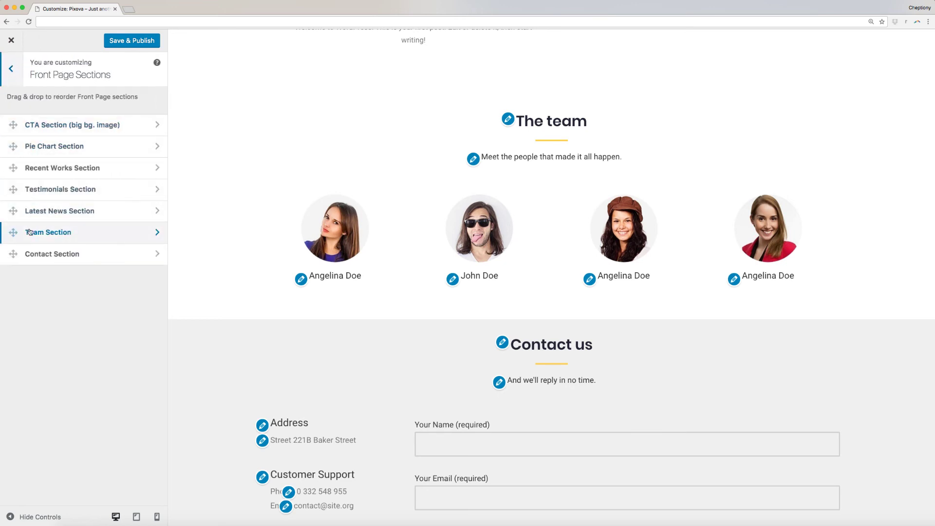
left_click(33, 233)
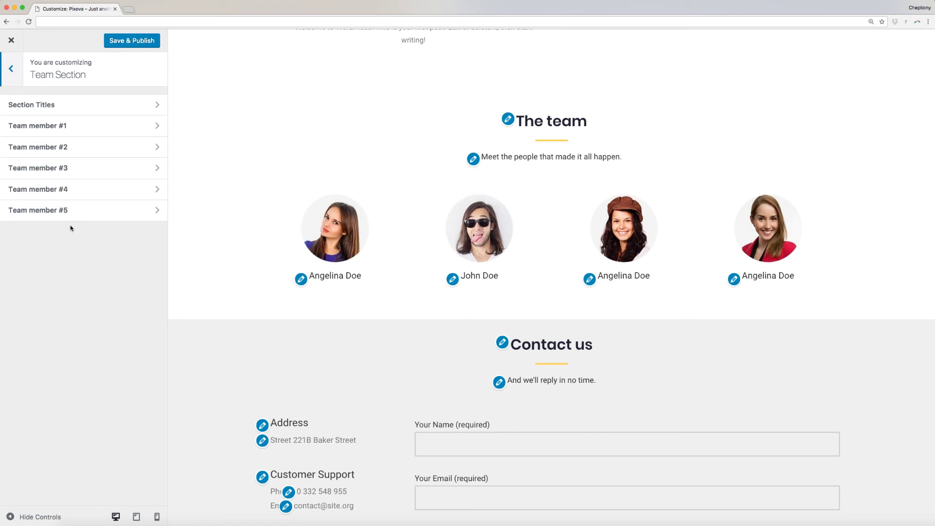
left_click(54, 127)
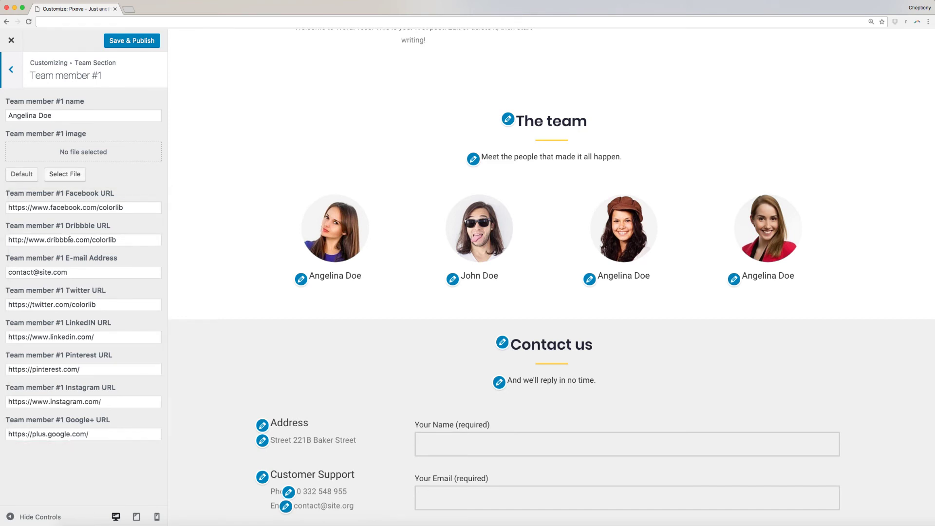
mouse_move(354, 256)
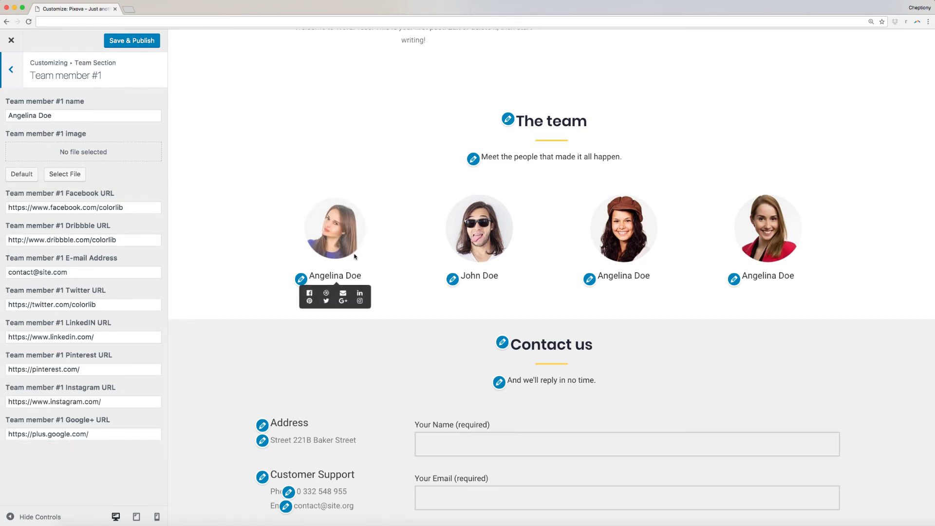
left_click(10, 69)
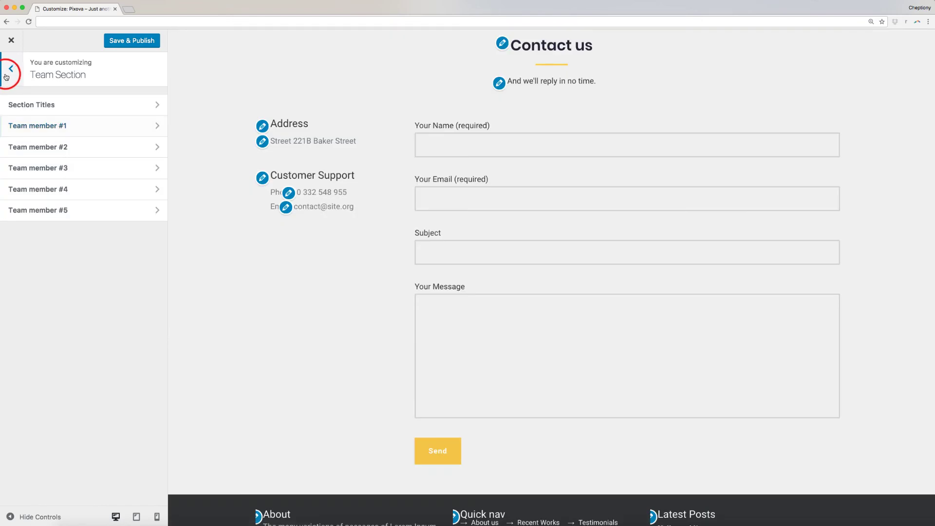
left_click(11, 69)
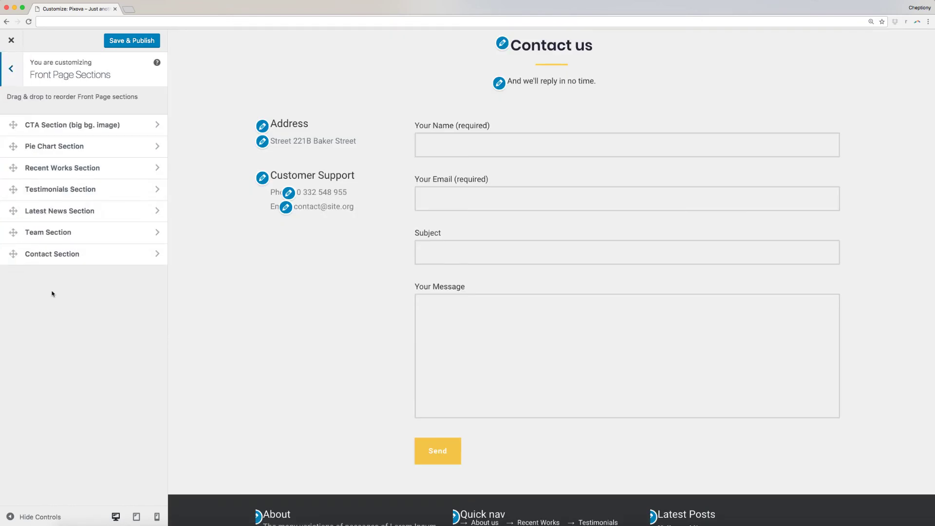
Step: Change the Contact section title from 'Contact us' to 'Get in touch'
left_click(70, 255)
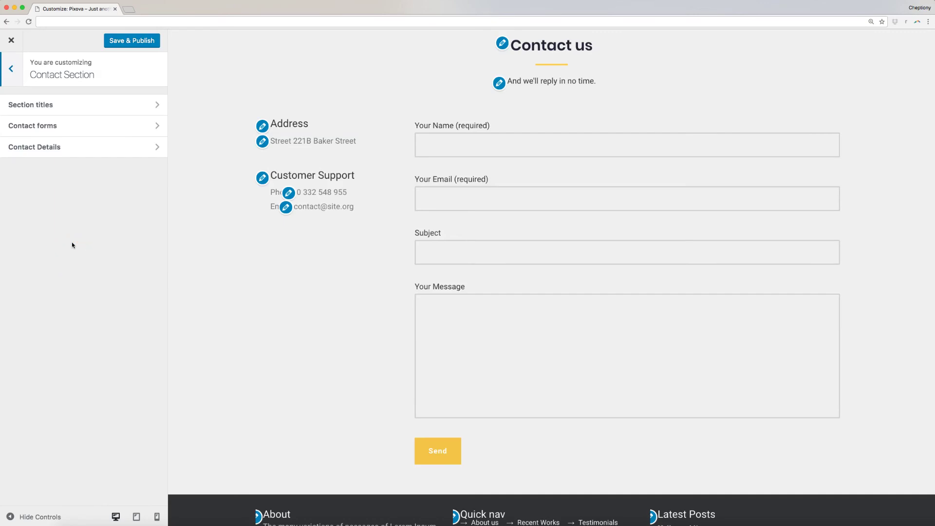
left_click(90, 108)
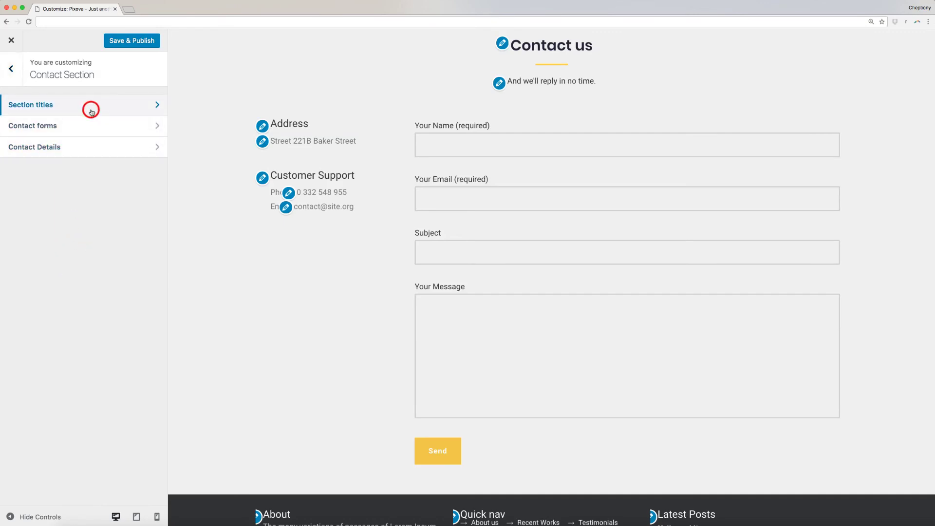
triple_click(91, 111)
type("Get in touch")
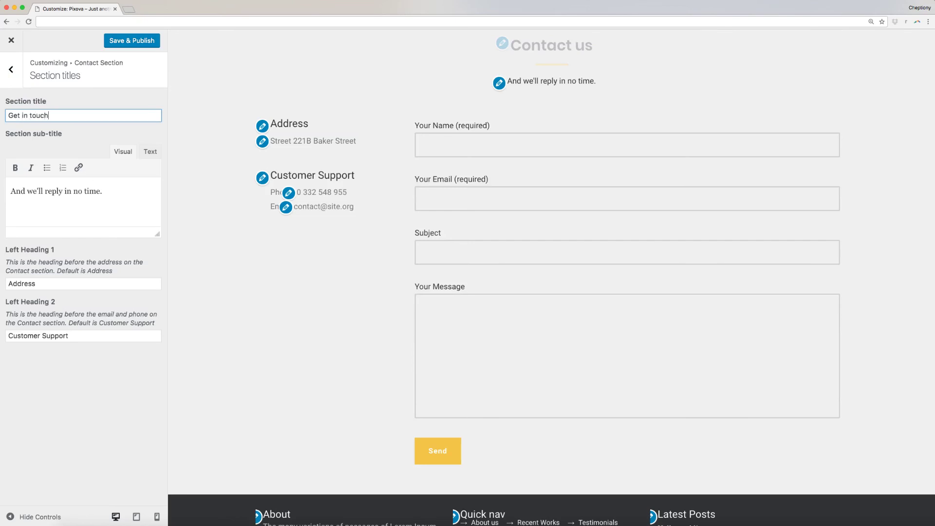
left_click(51, 284)
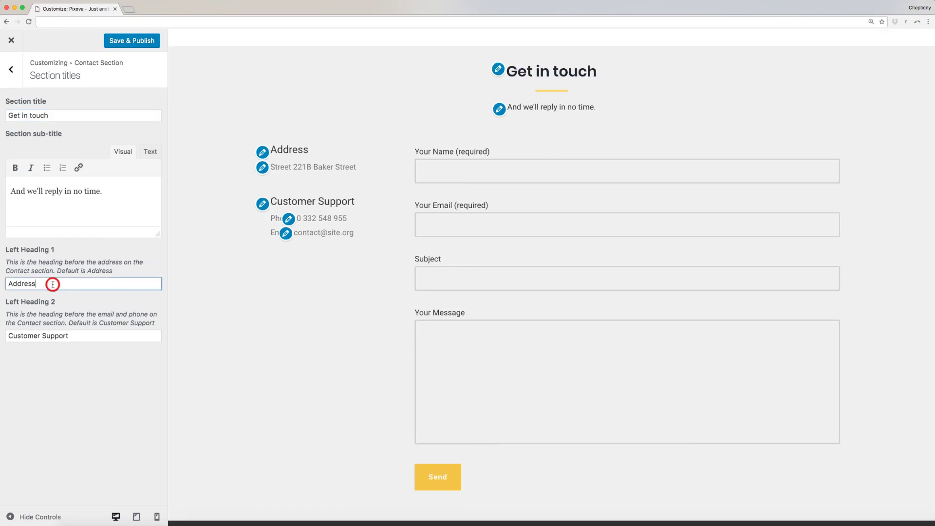
left_click(81, 335)
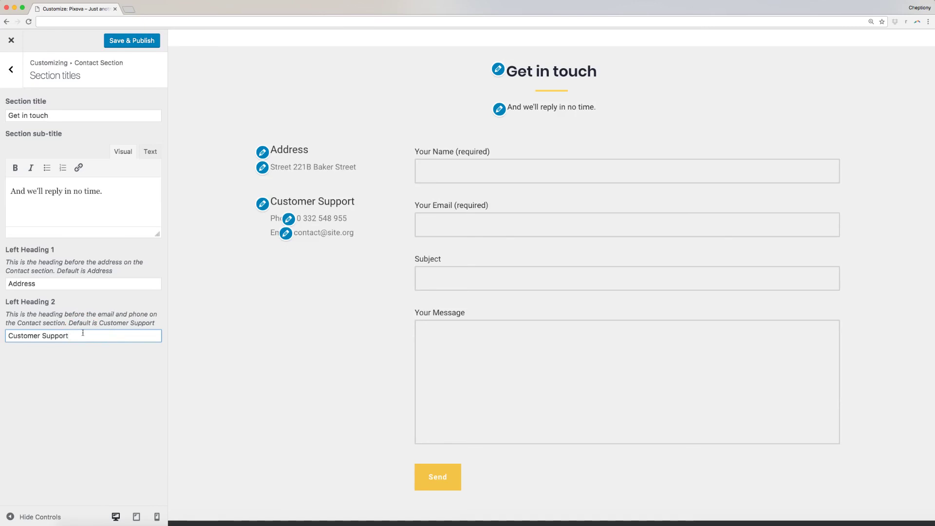
key("Escape")
Step: Select Contact form 1 for the section and bring up the Contact Details panel
left_click(40, 126)
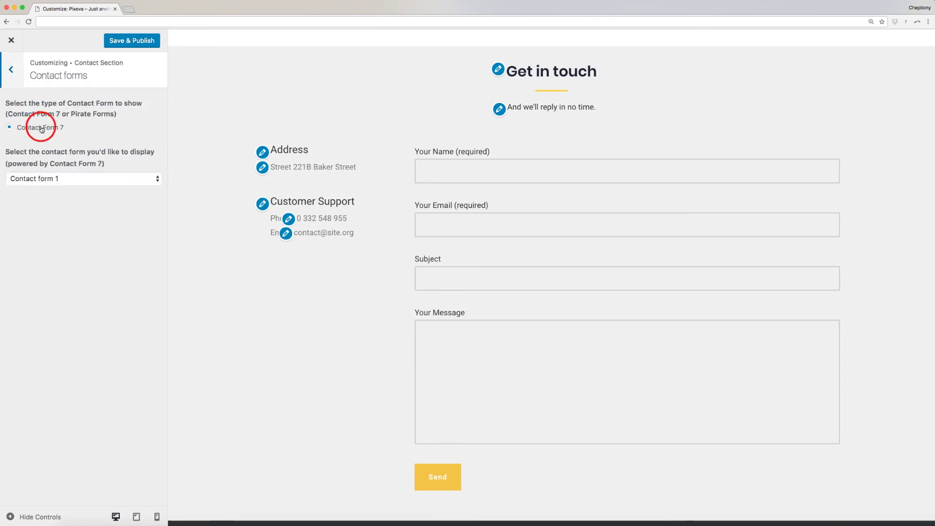
left_click(32, 180)
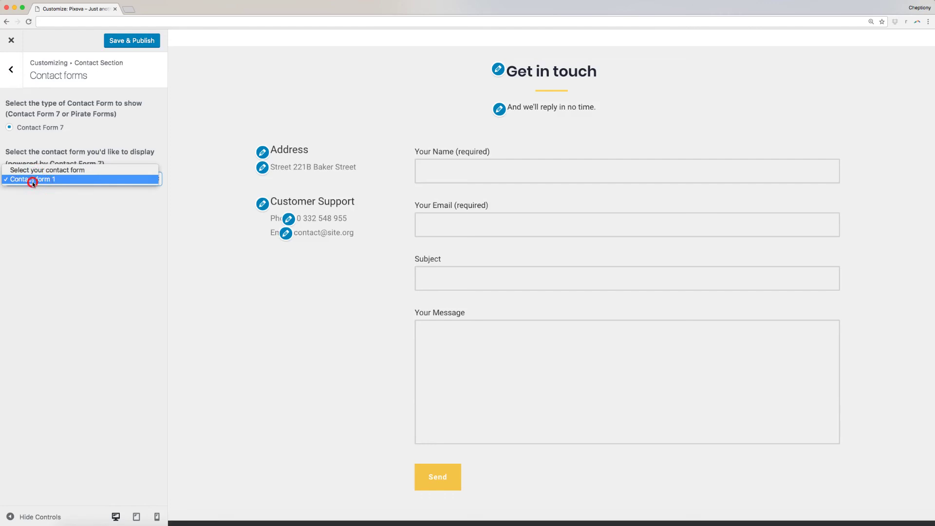
left_click(32, 181)
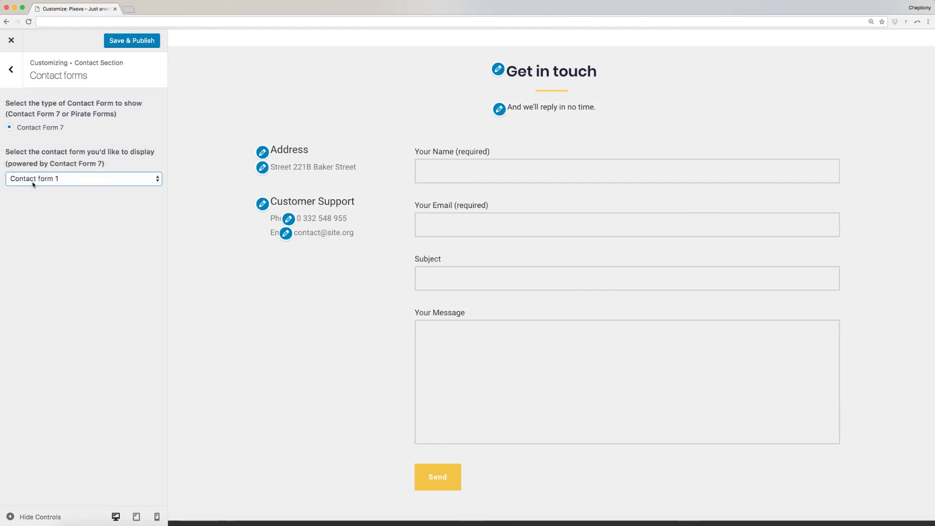
left_click(13, 75)
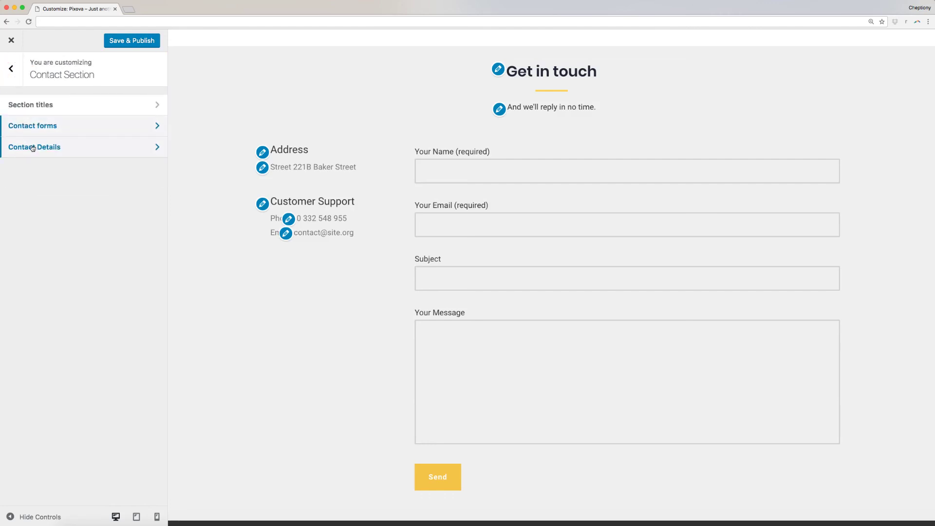
left_click(32, 146)
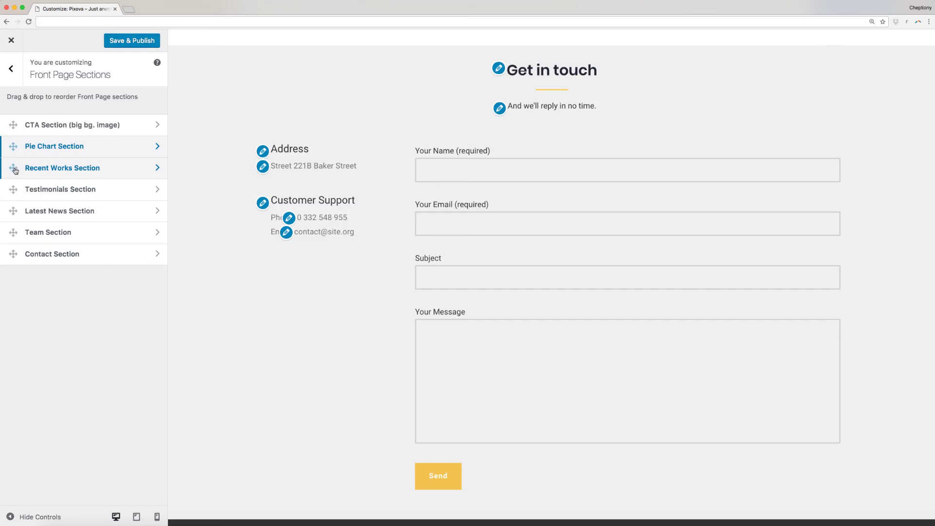
Step: Move Testimonials and Latest News above Recent Works, Save & Publish, and view the live homepage
left_click_drag(13, 189, 14, 168)
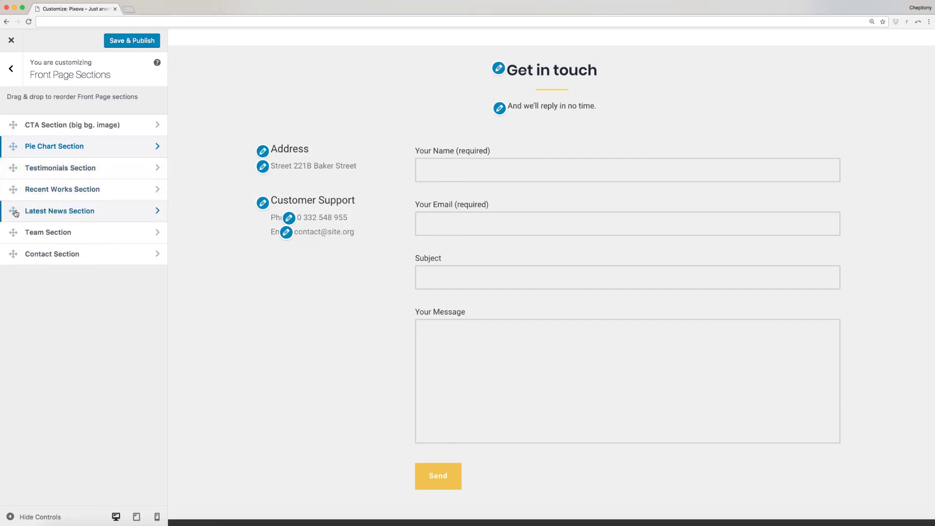
left_click_drag(15, 213, 18, 193)
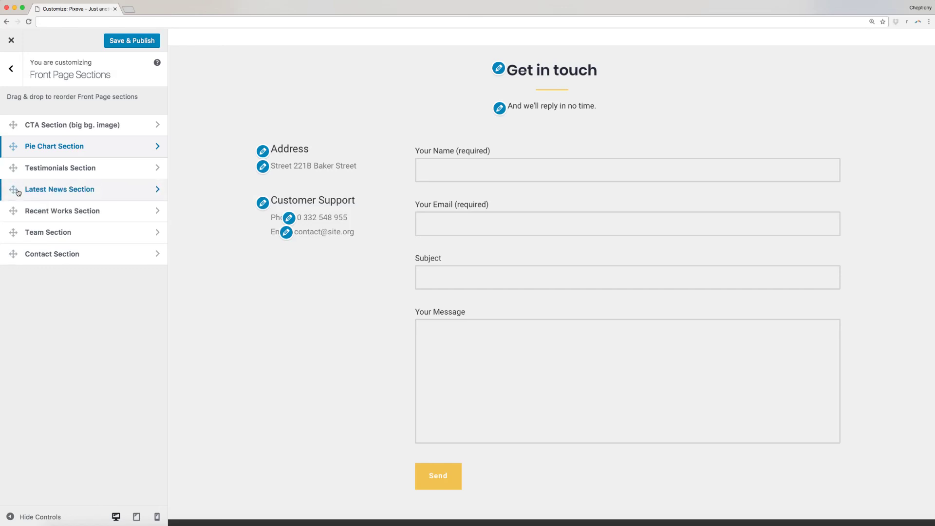
left_click(132, 43)
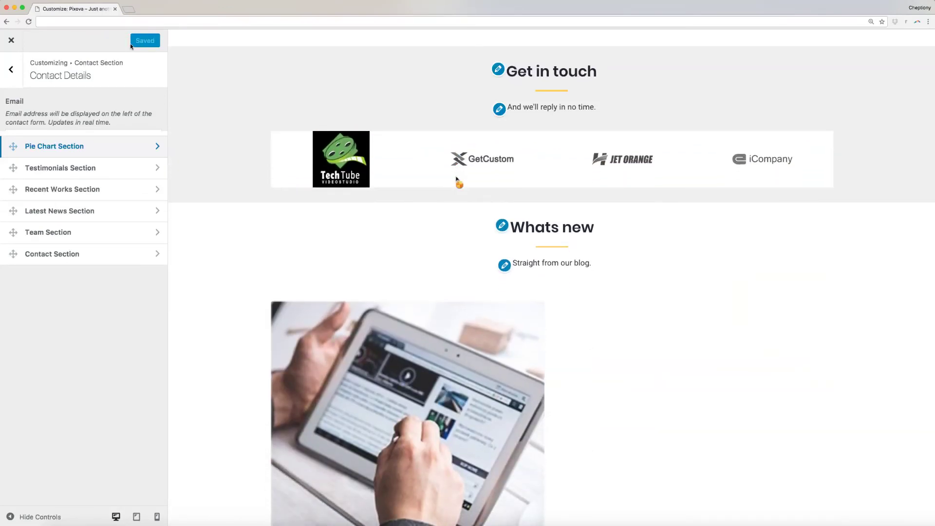
left_click(11, 40)
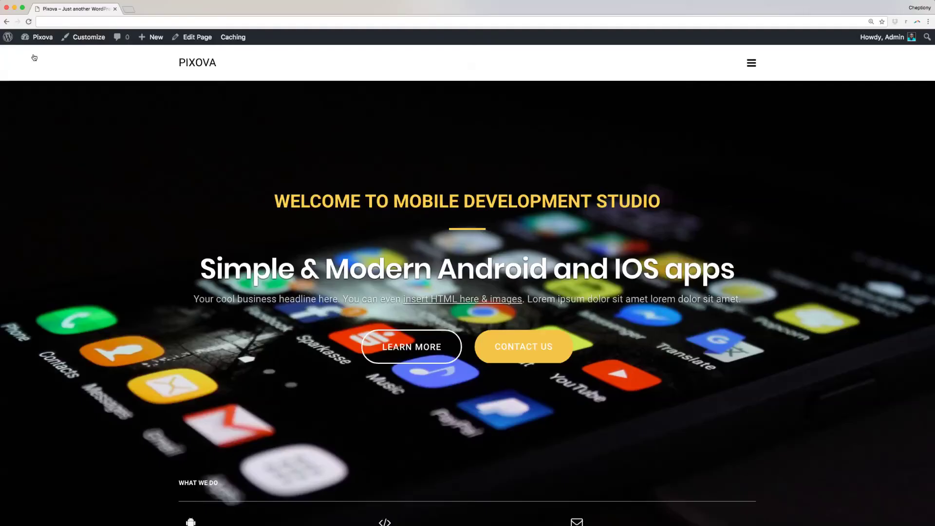